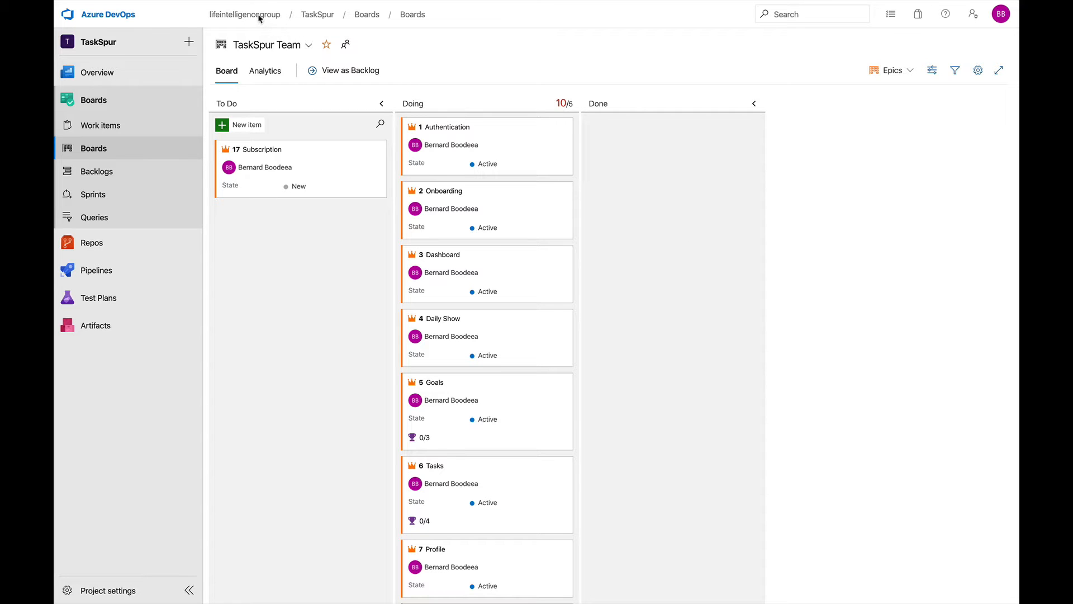
- Open the TaskSpur project from the lifeintelligencegroup organization and show its team board
left_click(236, 16)
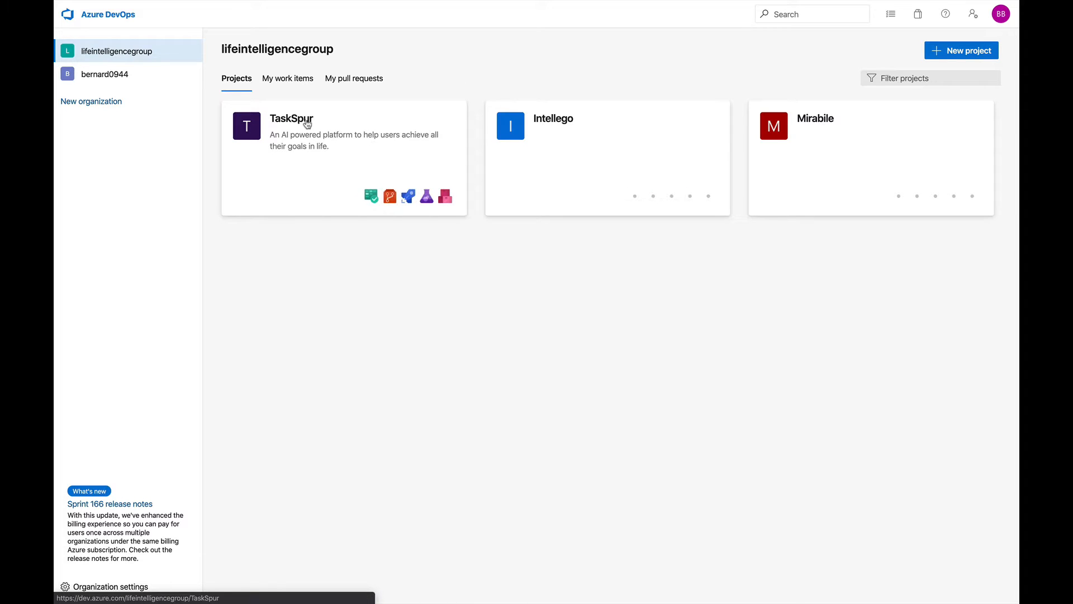
left_click(300, 122)
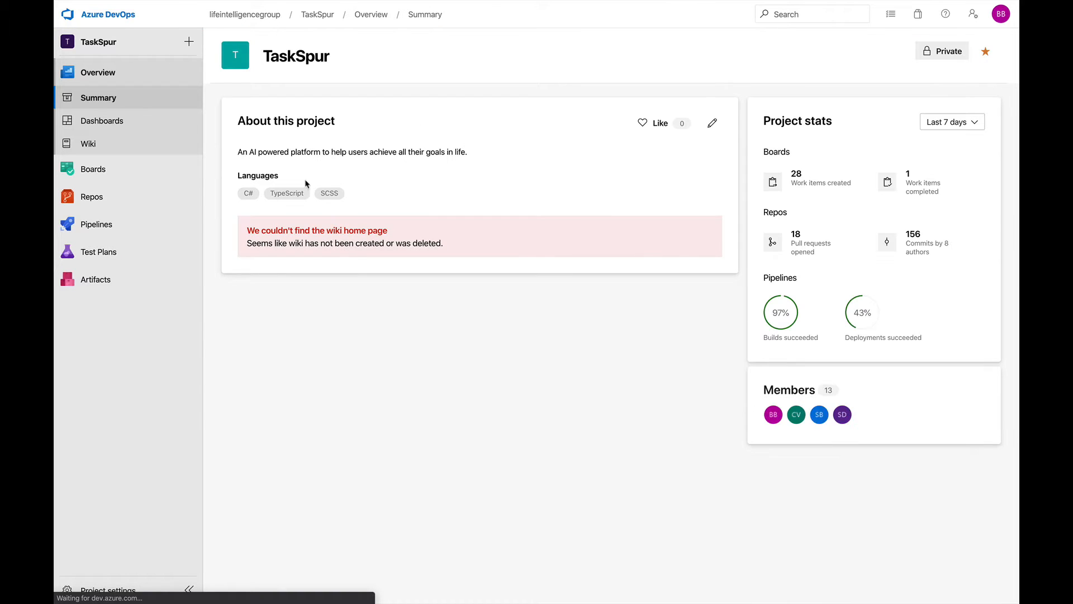
left_click(107, 170)
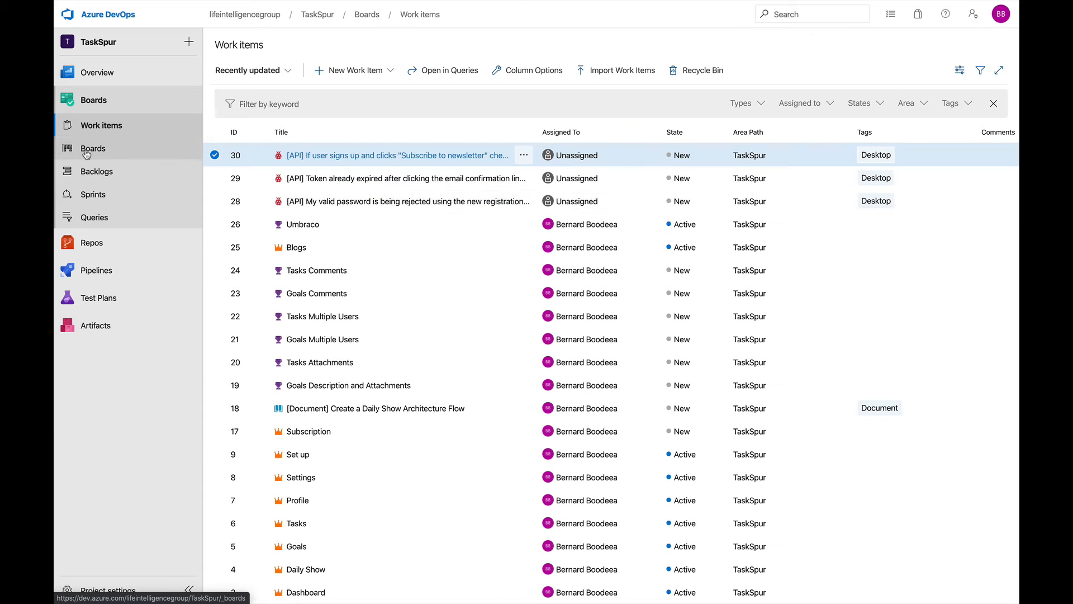
left_click(93, 152)
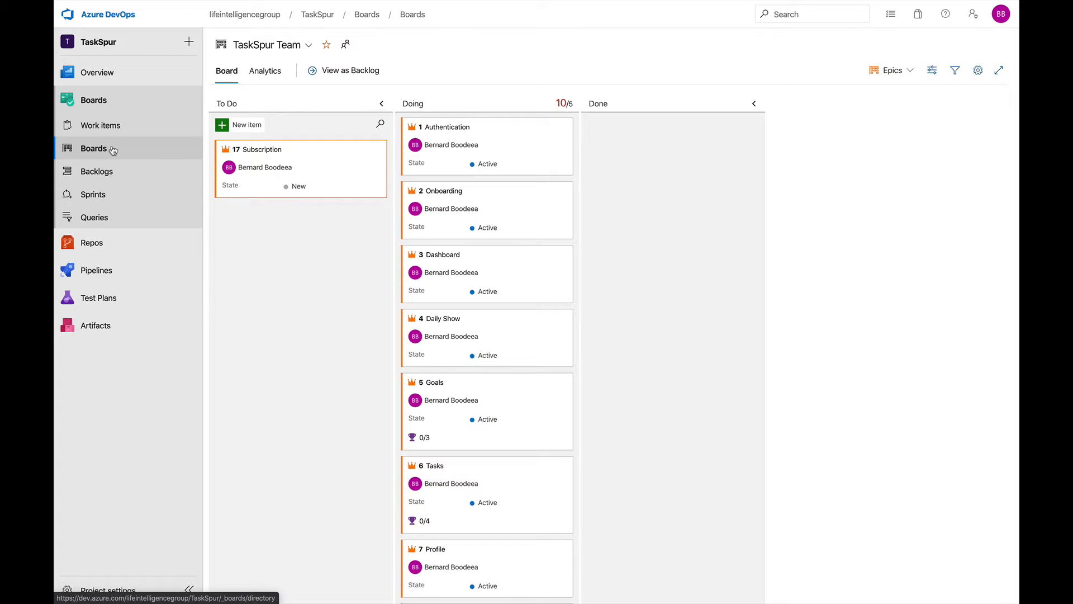
- Examine the Recurring Task feature's details on the Features board, closing it and returning to the Epics board
left_click(910, 71)
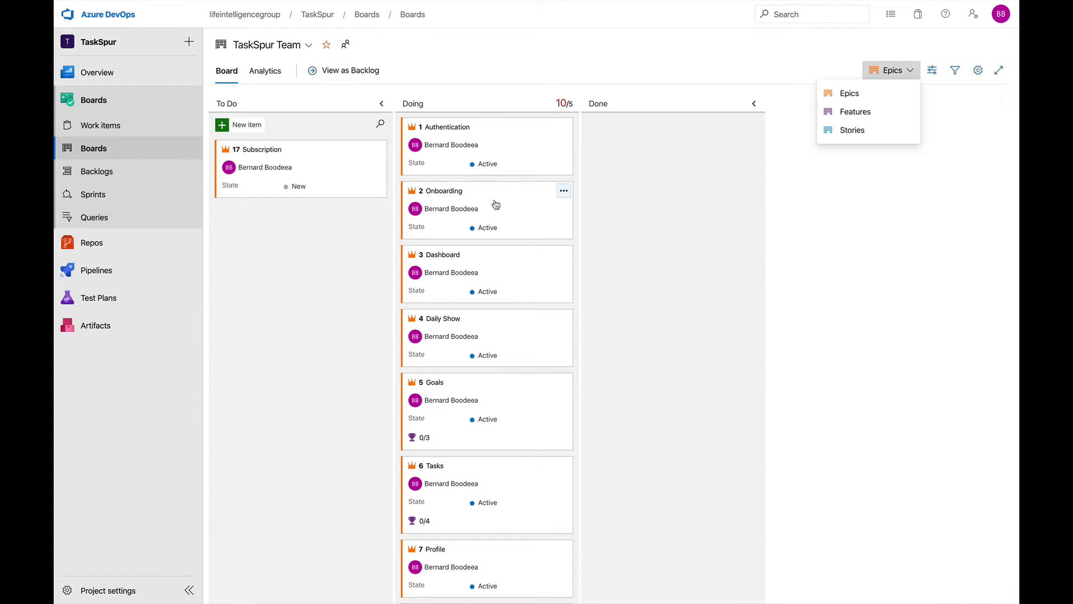
left_click(855, 111)
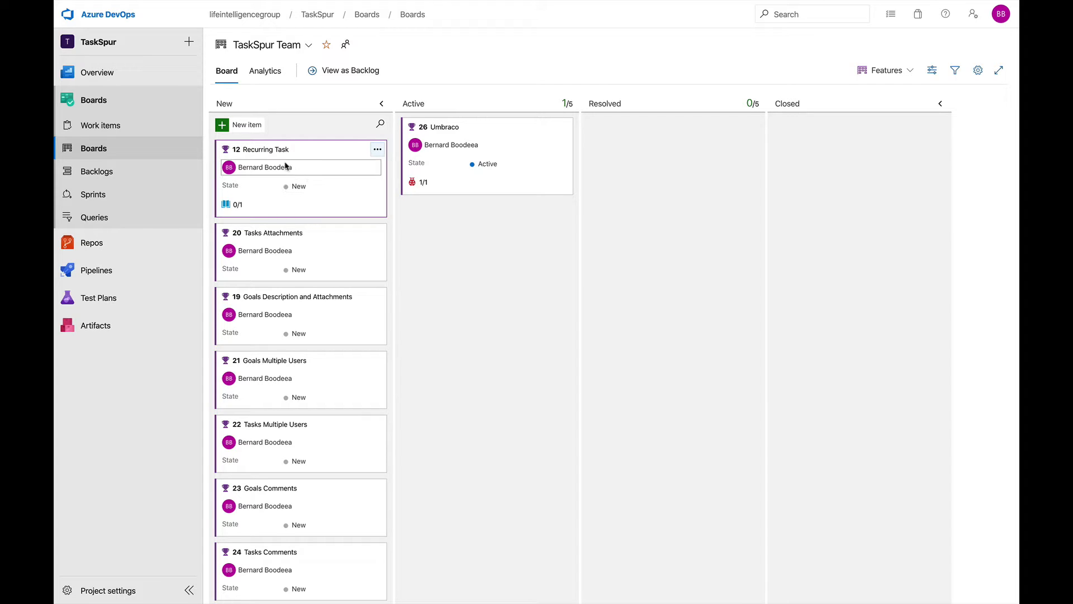
left_click(269, 150)
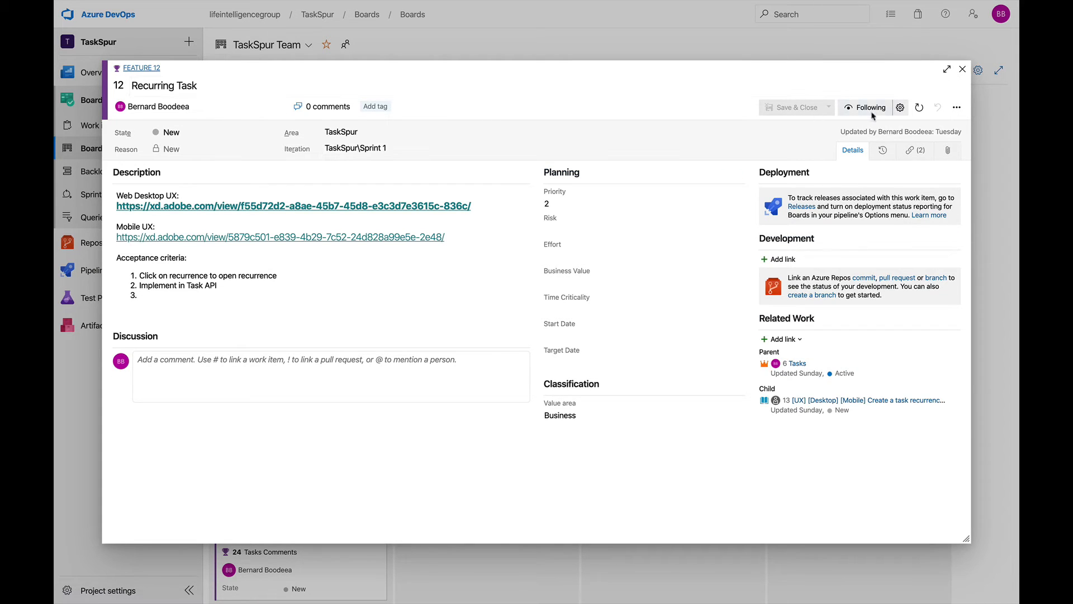
left_click(962, 69)
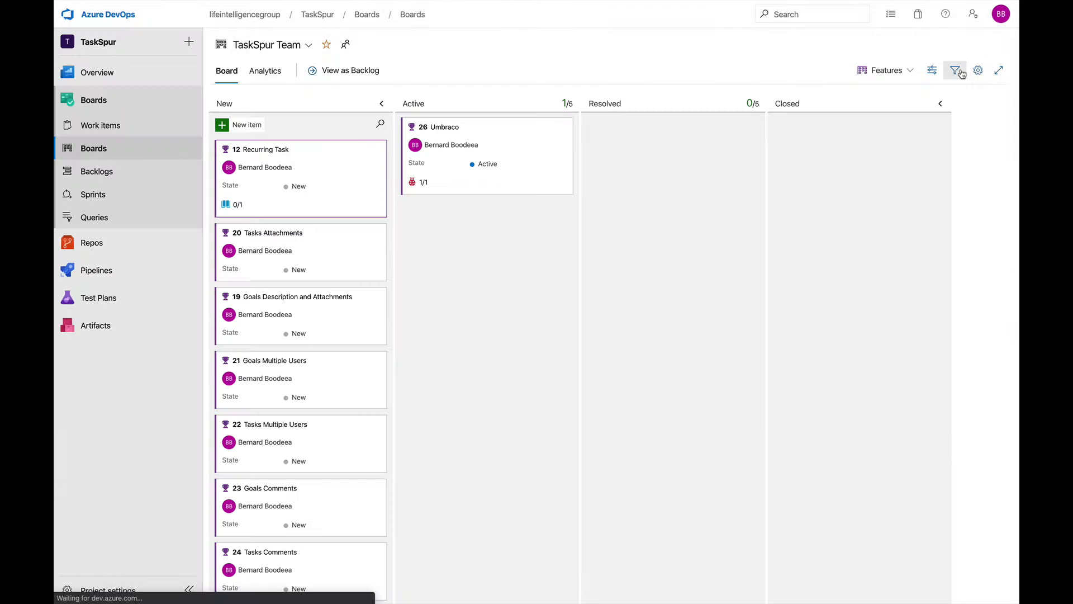
left_click(268, 149)
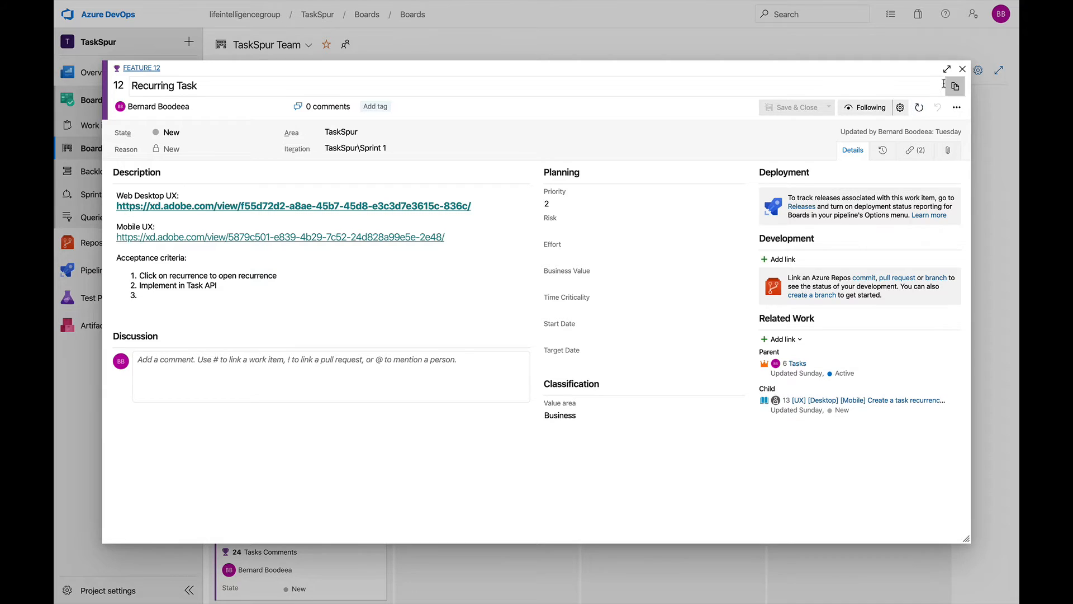
left_click(962, 70)
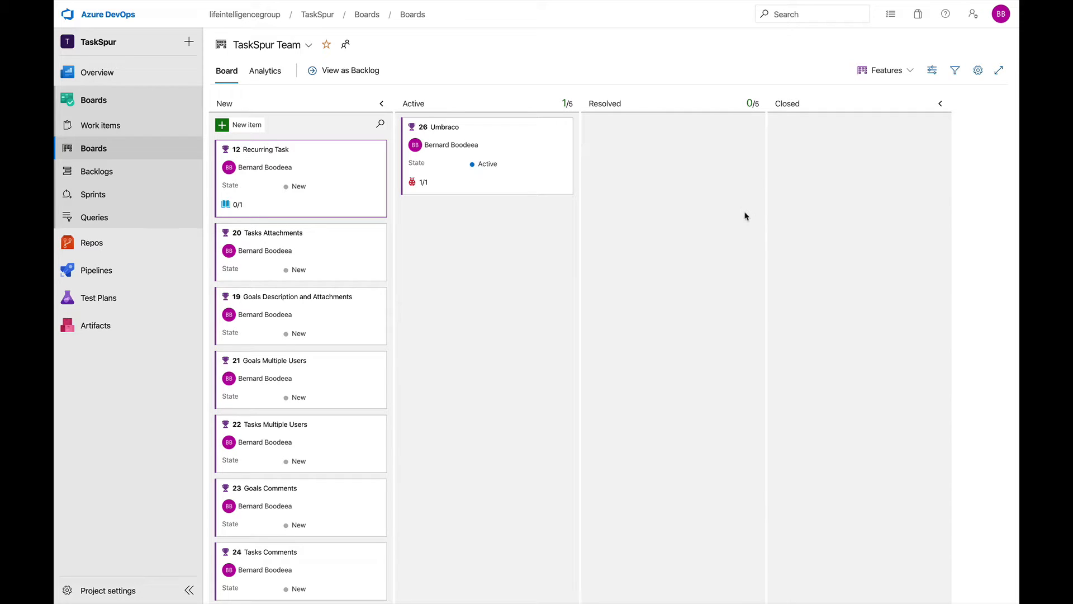
left_click(912, 74)
left_click(850, 94)
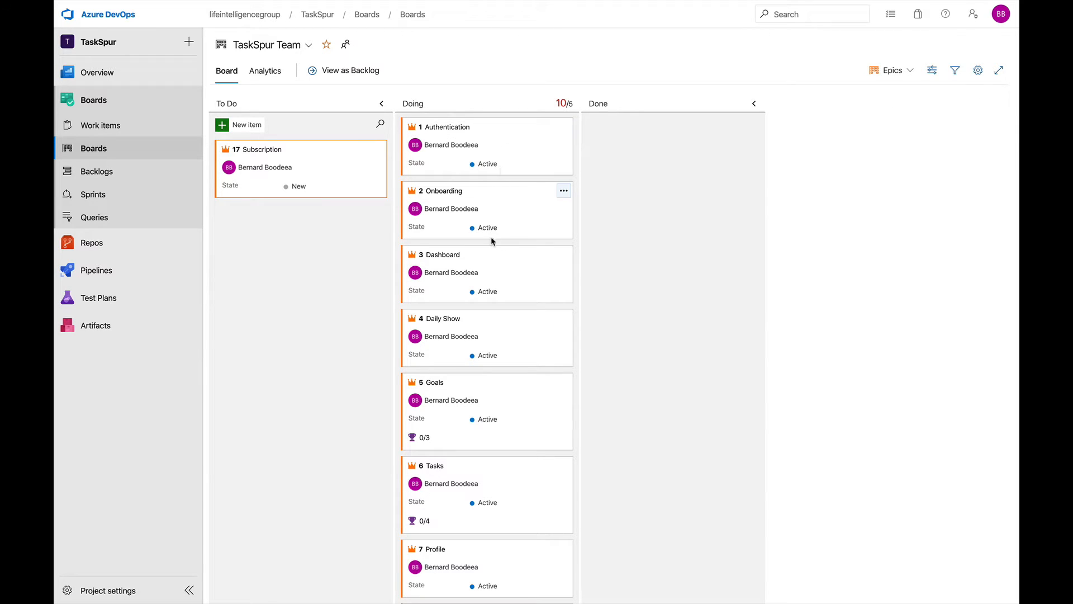
- Switch the team board to Features and open the Tasks Attachments feature
left_click(911, 72)
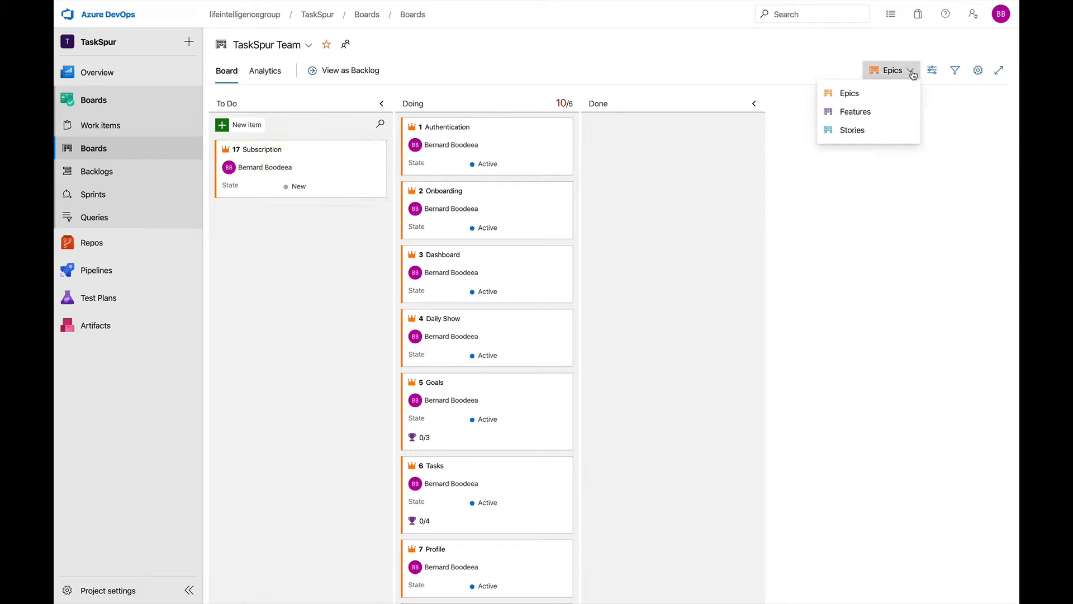
left_click(856, 116)
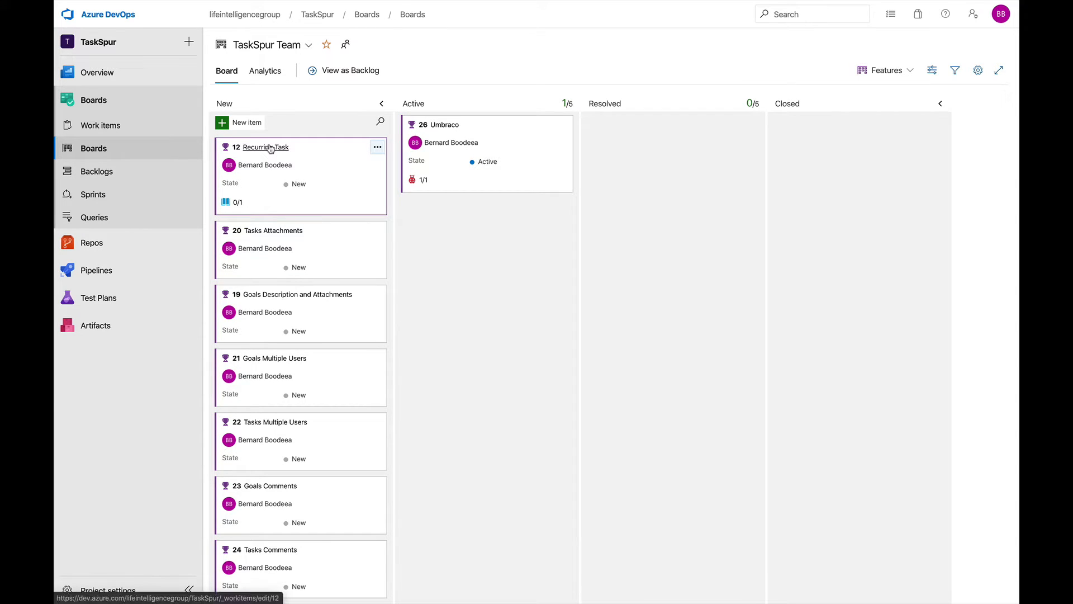
left_click(280, 231)
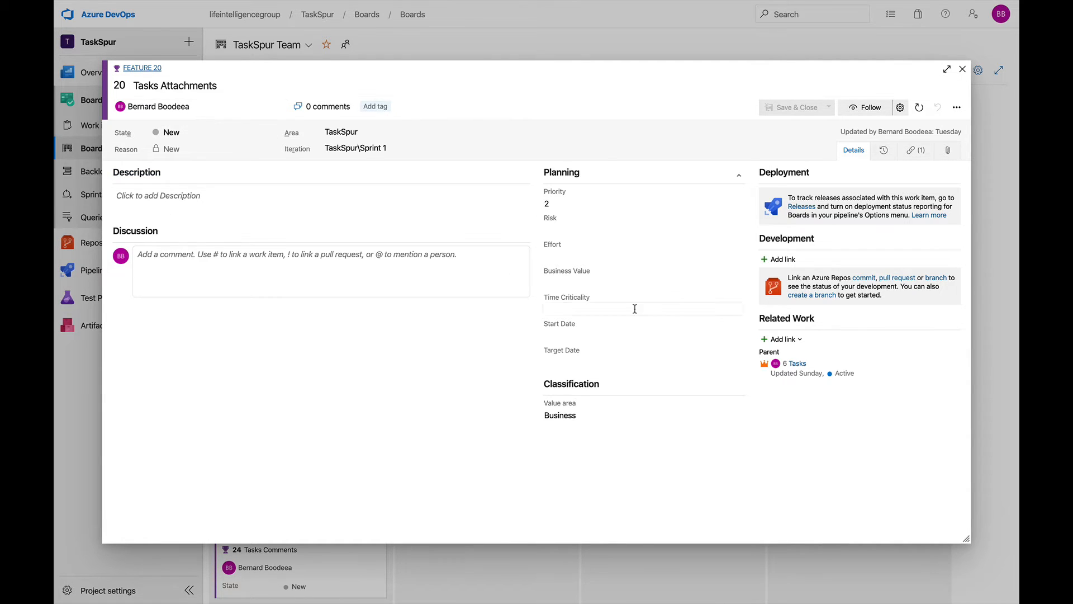
left_click(799, 340)
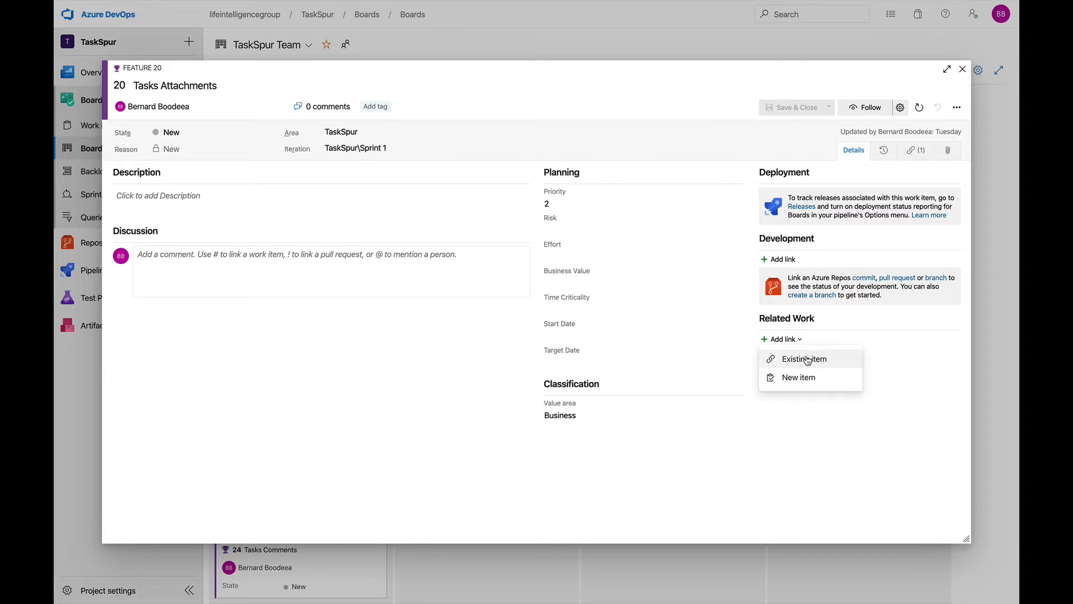
left_click(805, 359)
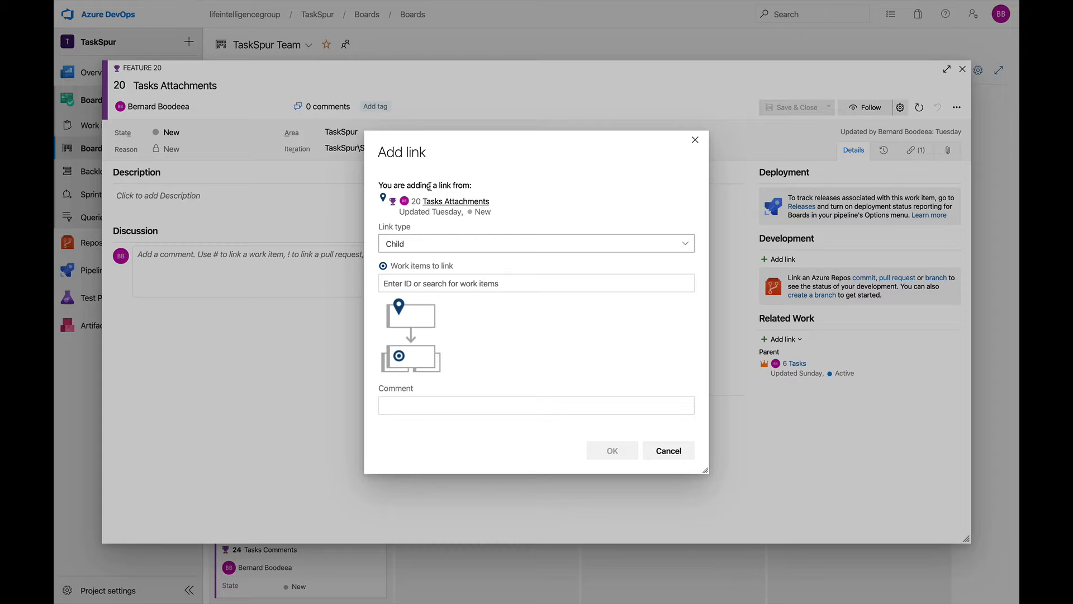
left_click(589, 283)
scroll(598, 366, "down", 5)
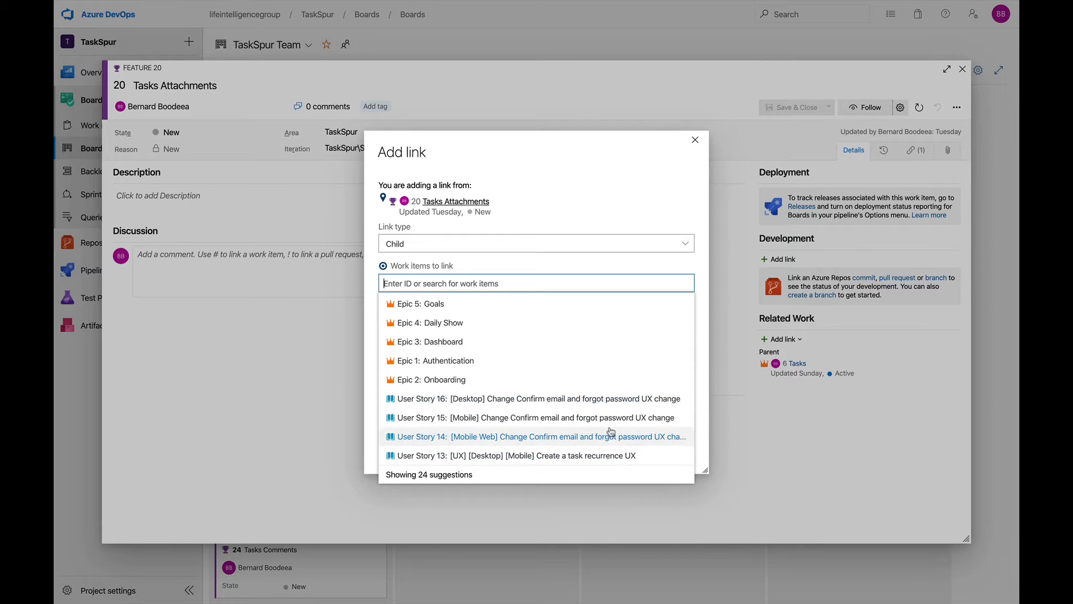
scroll(604, 394, "up", 5)
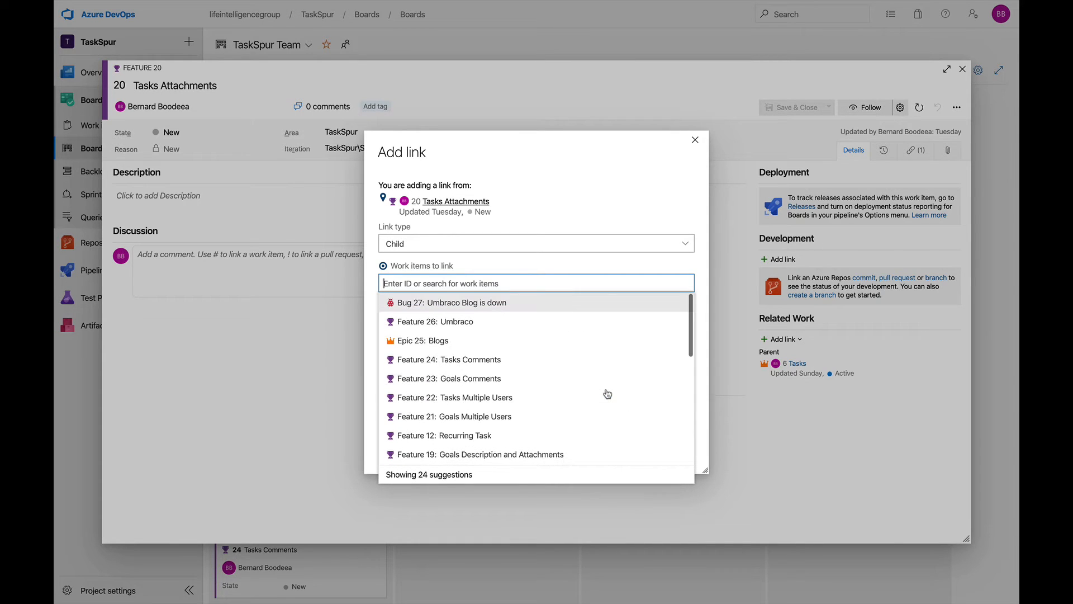
left_click(681, 172)
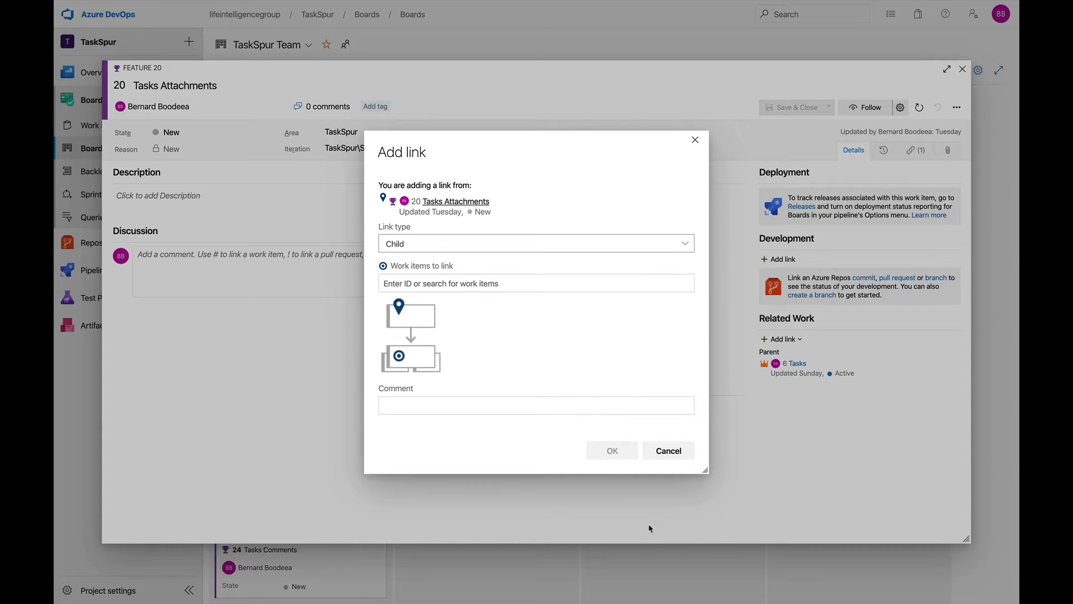
left_click(669, 454)
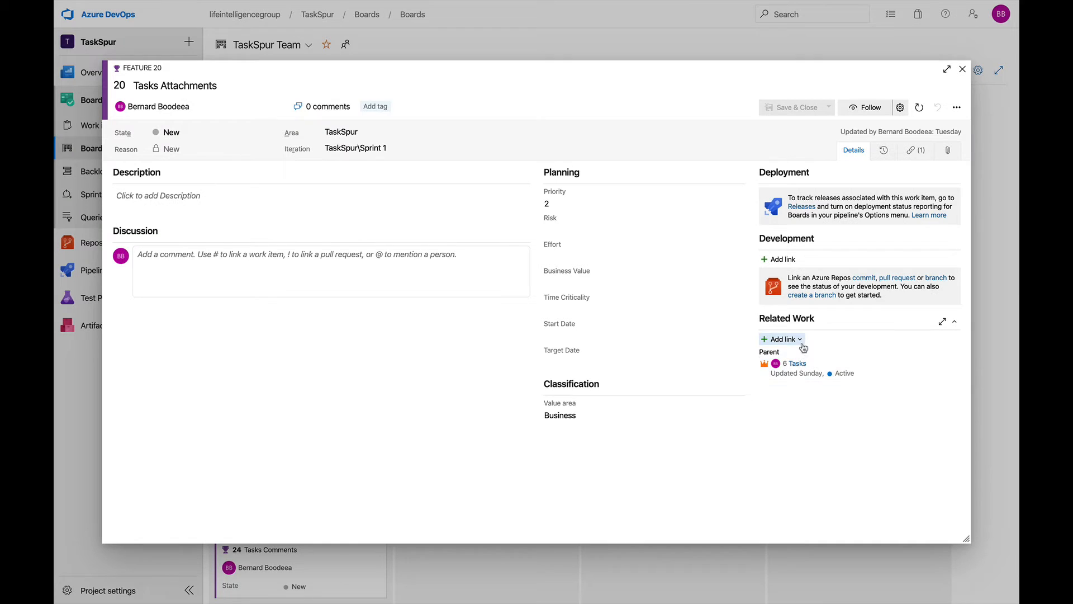
- Add a new child User Story to the Tasks Attachments feature titled "[Desktop] Allow user to attach documents to your task"
left_click(801, 342)
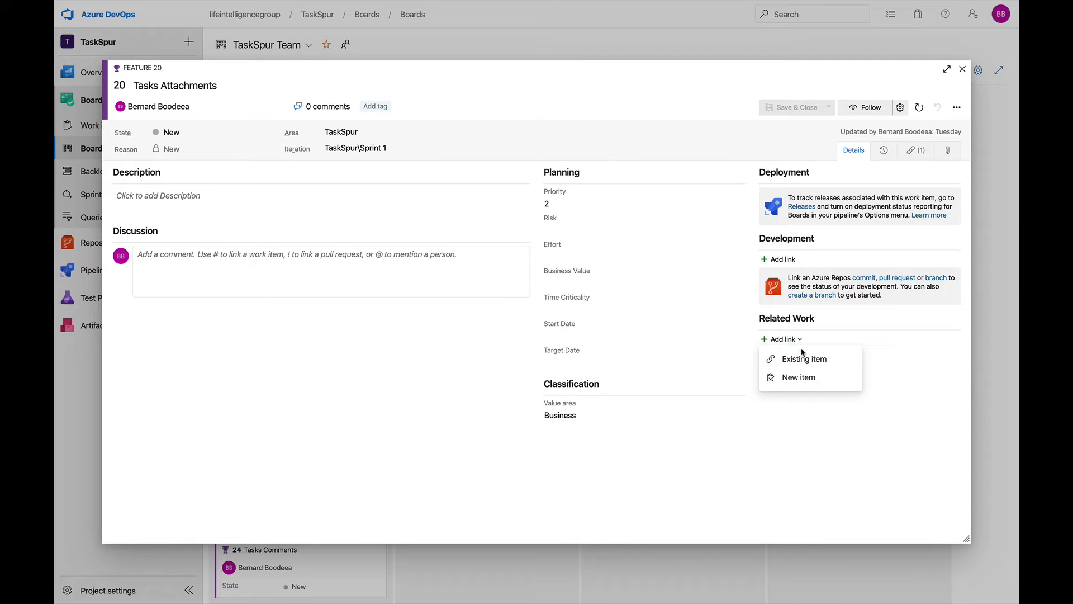
left_click(807, 379)
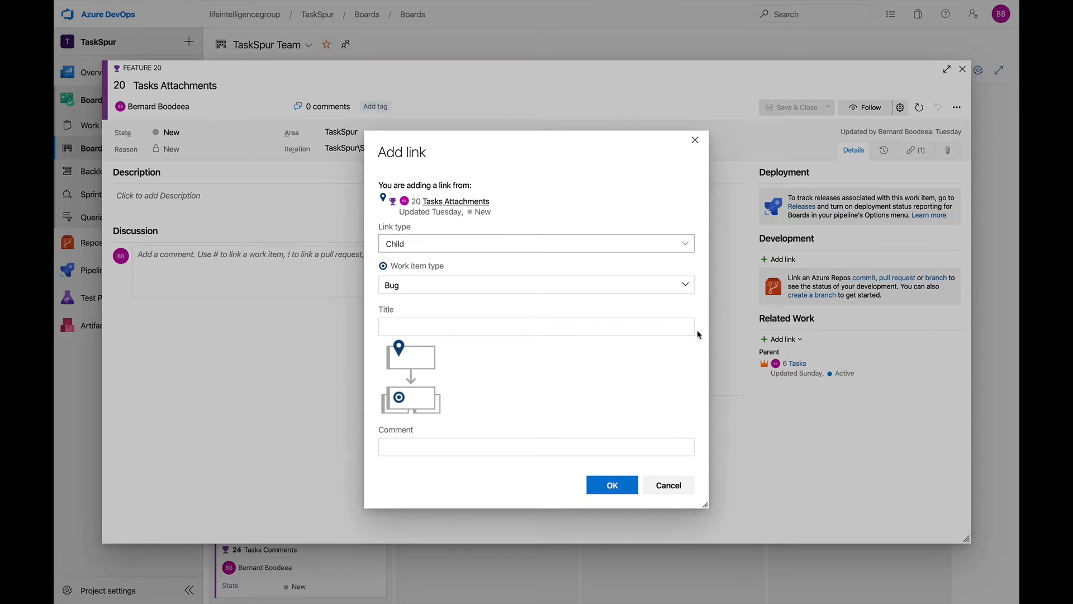
left_click(687, 286)
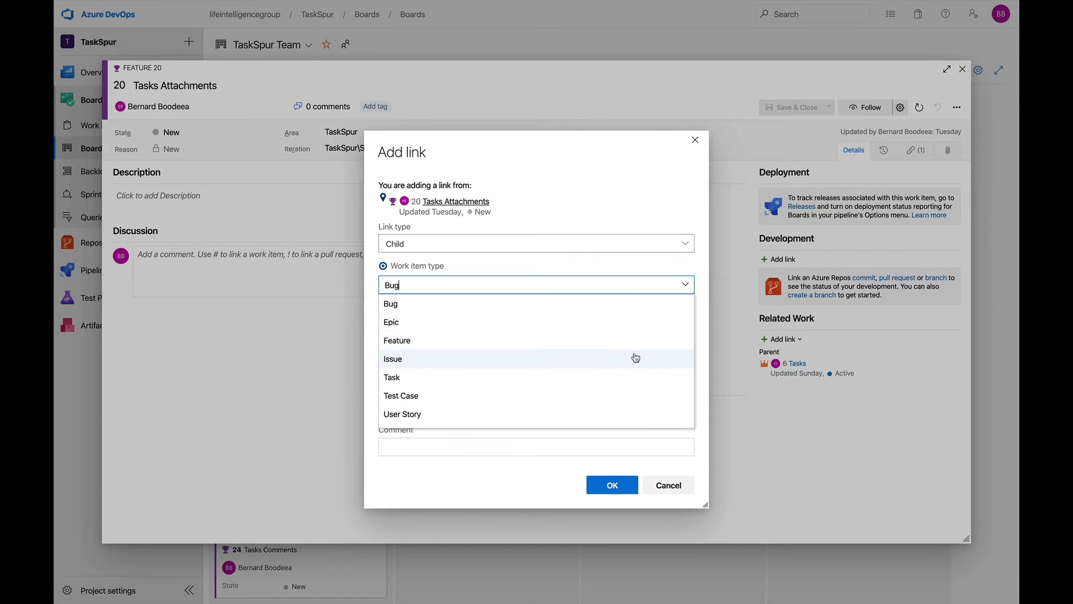
left_click(629, 414)
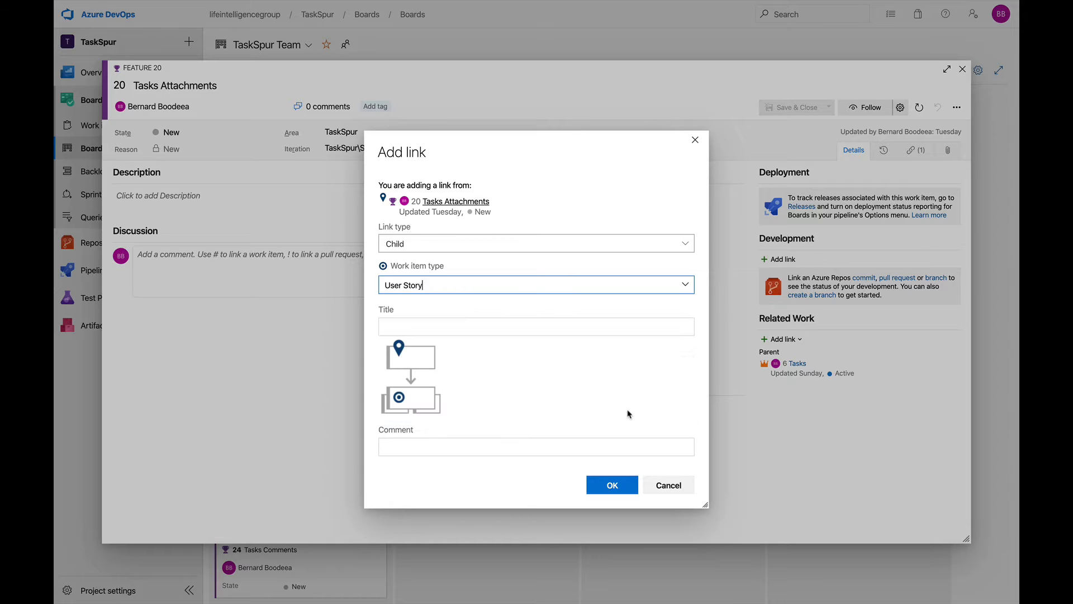
left_click(625, 326)
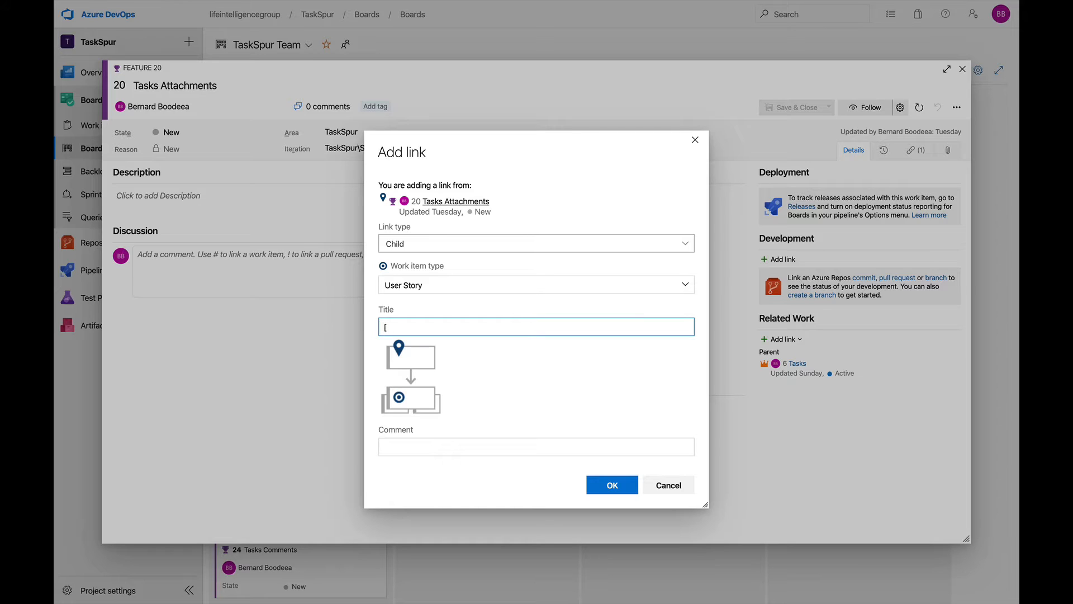
type("Desktop] Allow user to attach document")
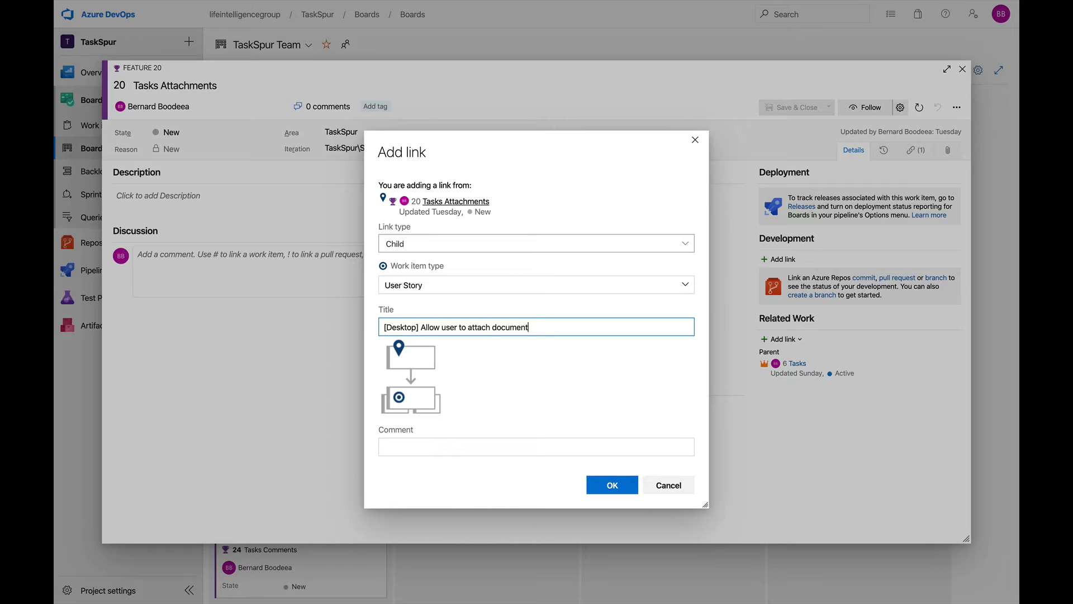
type("s to your task")
left_click(613, 485)
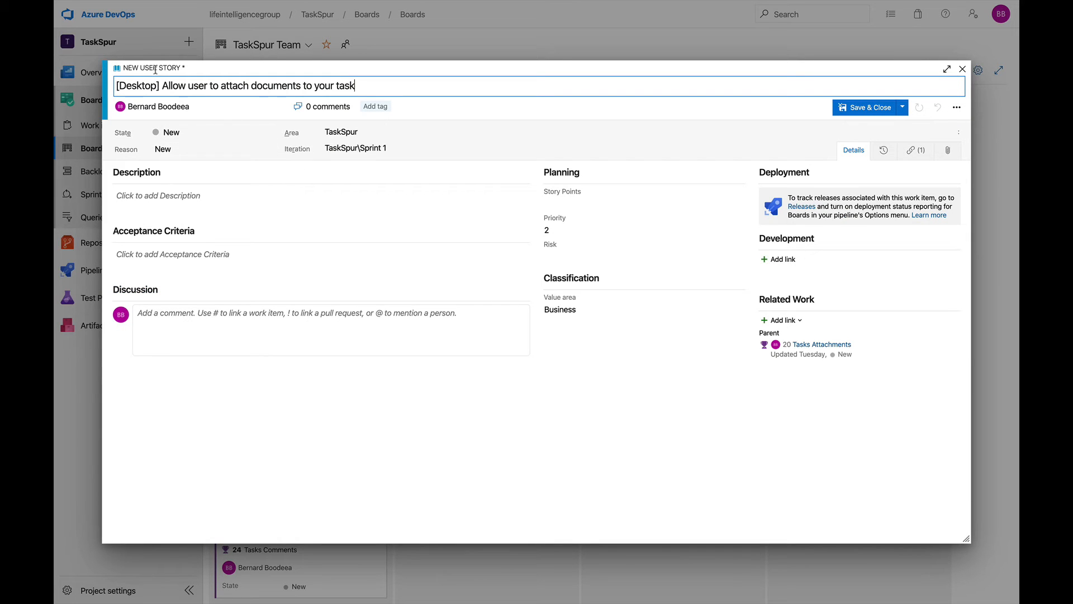
- Draft the user story's description as three lines: Who, What and Why
left_click(324, 202)
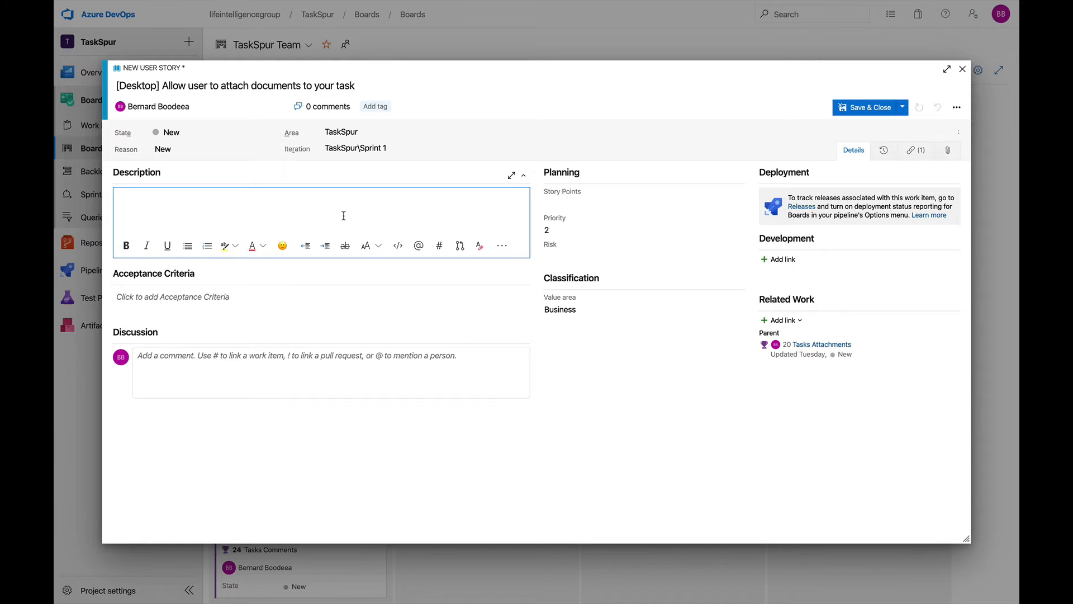
type("Who")
key("Return")
type("What ")
type("Why")
- Replace the whole description with a three-line template reading "As a", "I want" and "So that"
left_click_drag(134, 216, 118, 195)
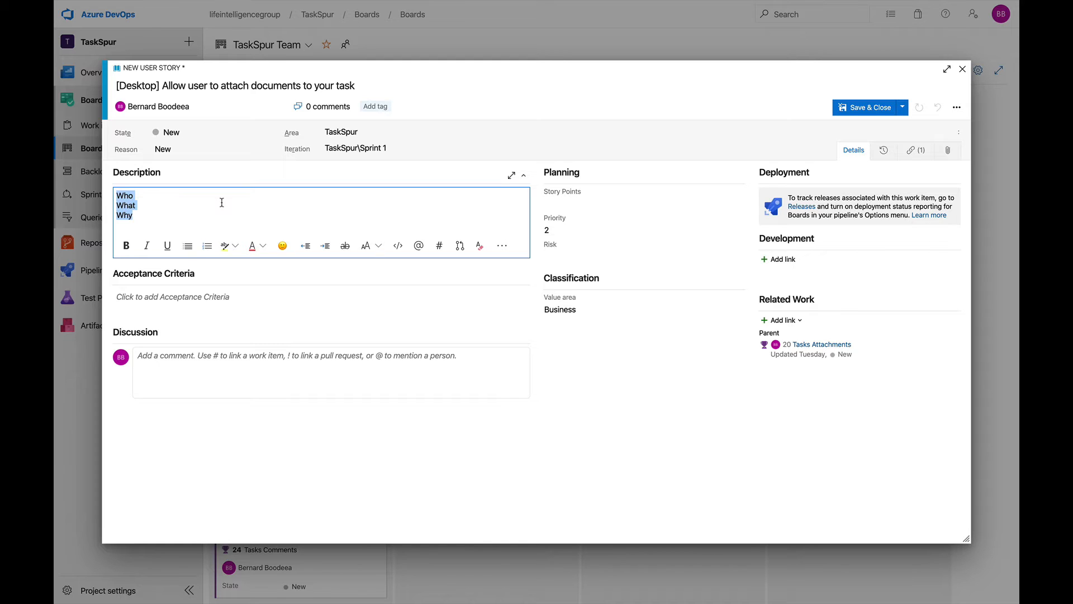
type("As a ")
type("So that")
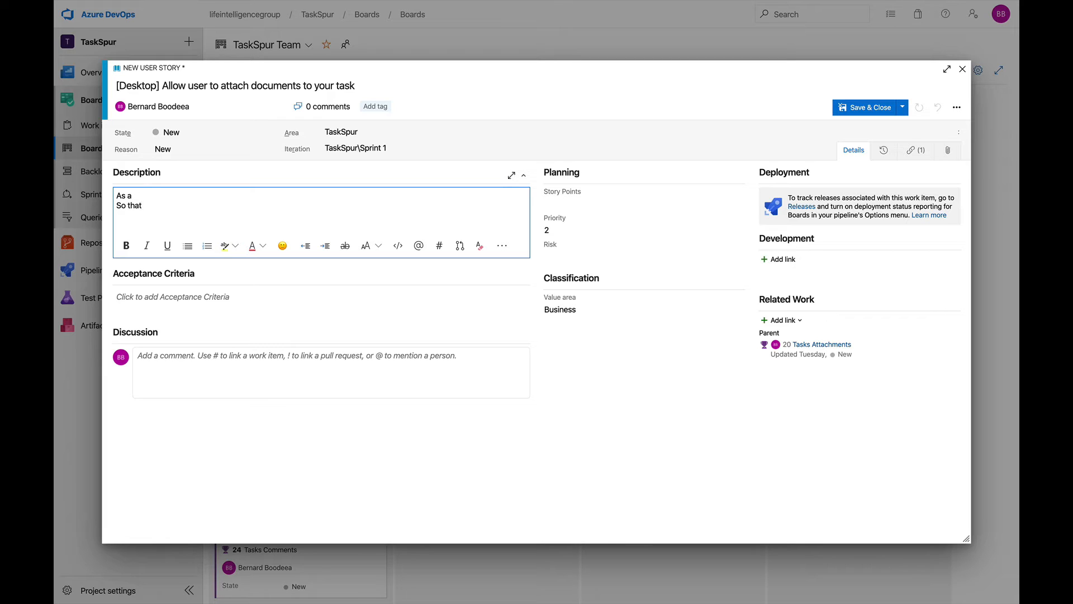
key("Up")
key("Up")
key("Right")
key("Right")
key("Right")
key("Right")
key("Return")
type("I want")
- Complete the description's first line so it reads "As a user,"
key("Down")
key("Right")
key("Up")
key("Up")
type("user,")
- Complete the description's second line so it reads "I want to be able to upload documents in the task"
key("Down")
type("to be able to up")
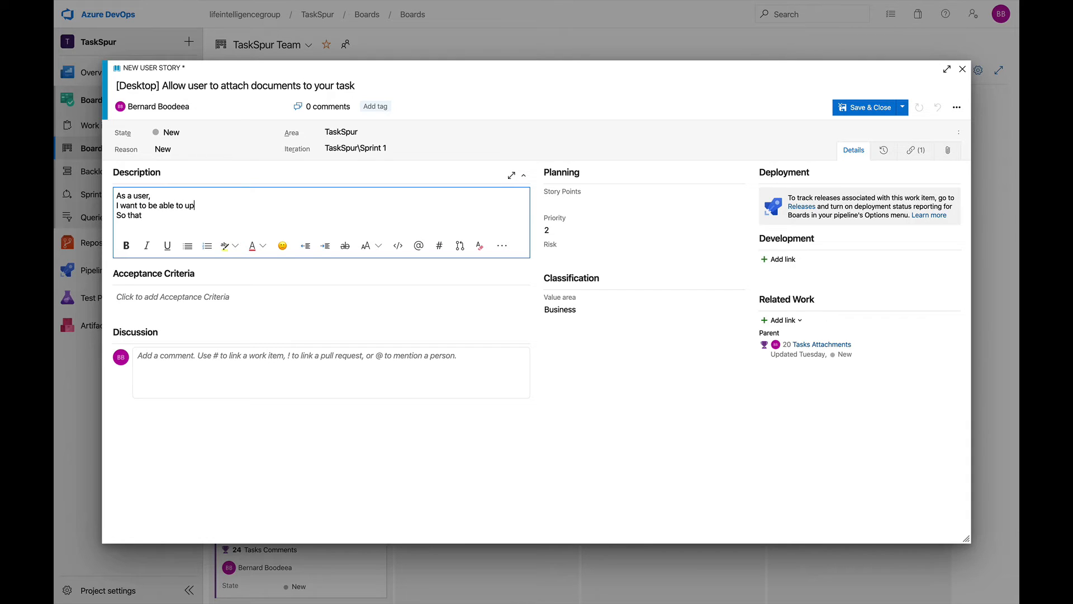
type("la")
key("BackSpace")
type("oad documents in the task so that")
key("BackSpace")
key("BackSpace")
key("BackSpace")
key("BackSpace")
key("BackSpace")
key("BackSpace")
key("BackSpace")
- Complete the description's third line as "So that I can refer to the documents if I need them to complete the task"
type("So that I can refe")
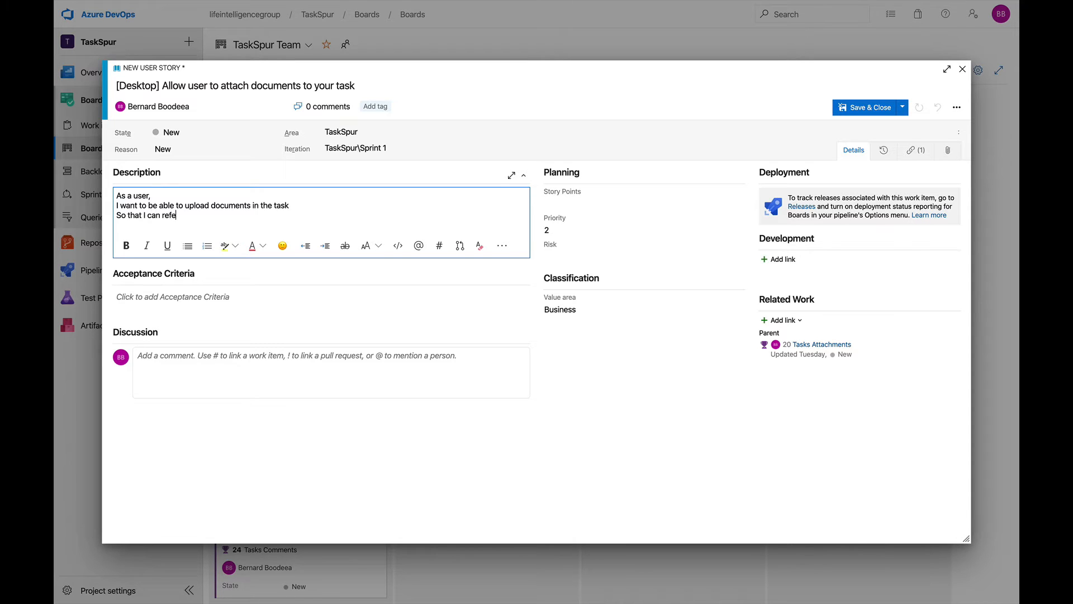
type("r it")
key("BackSpace")
key("BackSpace")
key("BackSpace")
type("to the ")
type("co")
key("BackSpace")
key("BackSpace")
type("documents if I need them to complete the tasks")
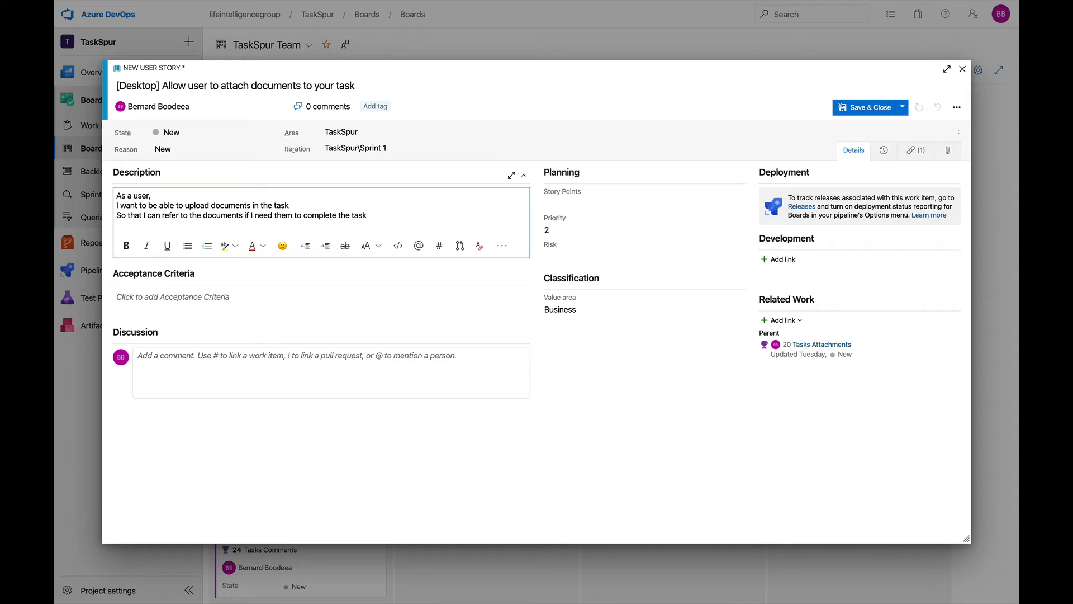
- Start a numbered list in the acceptance criteria with "Be able to upload documents like photos, videos, word, excel, powerpoint"
left_click(256, 303)
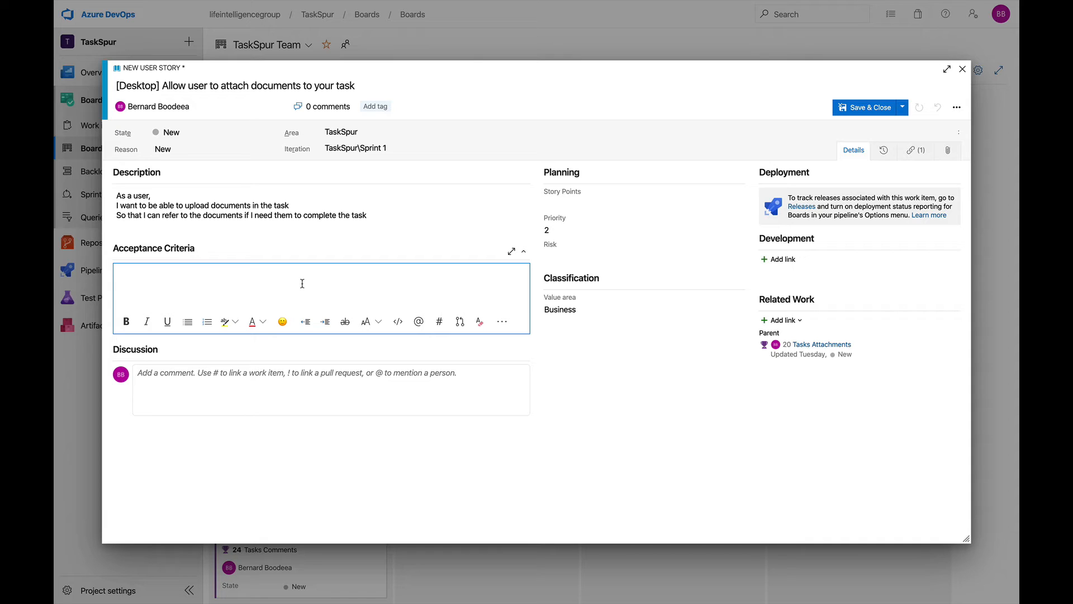
type("1. Be able to ")
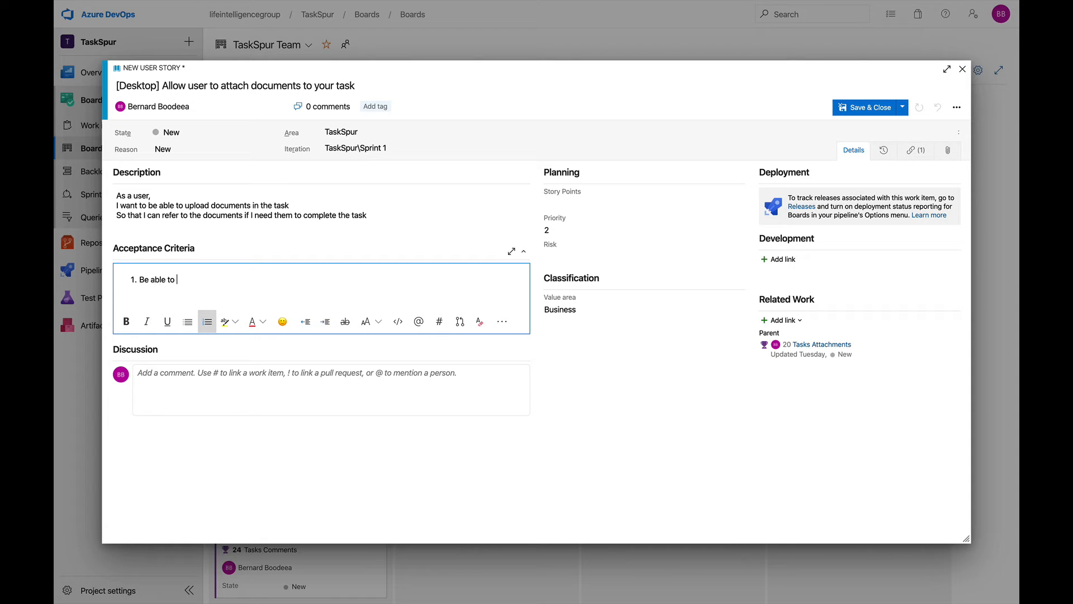
type("upload documents like phot")
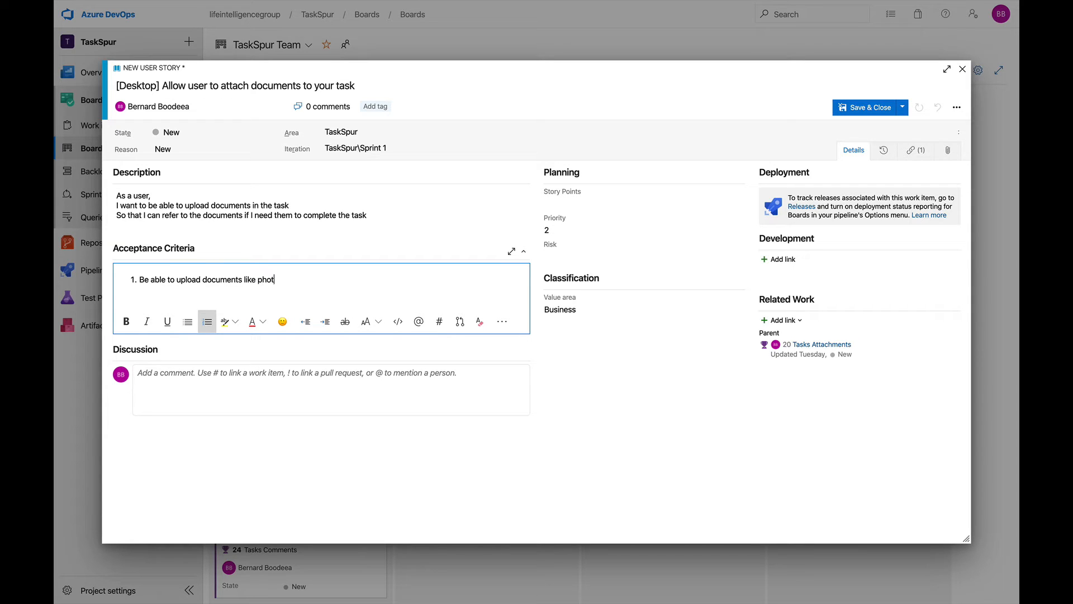
type("os, videos, word, excel, powerpoint")
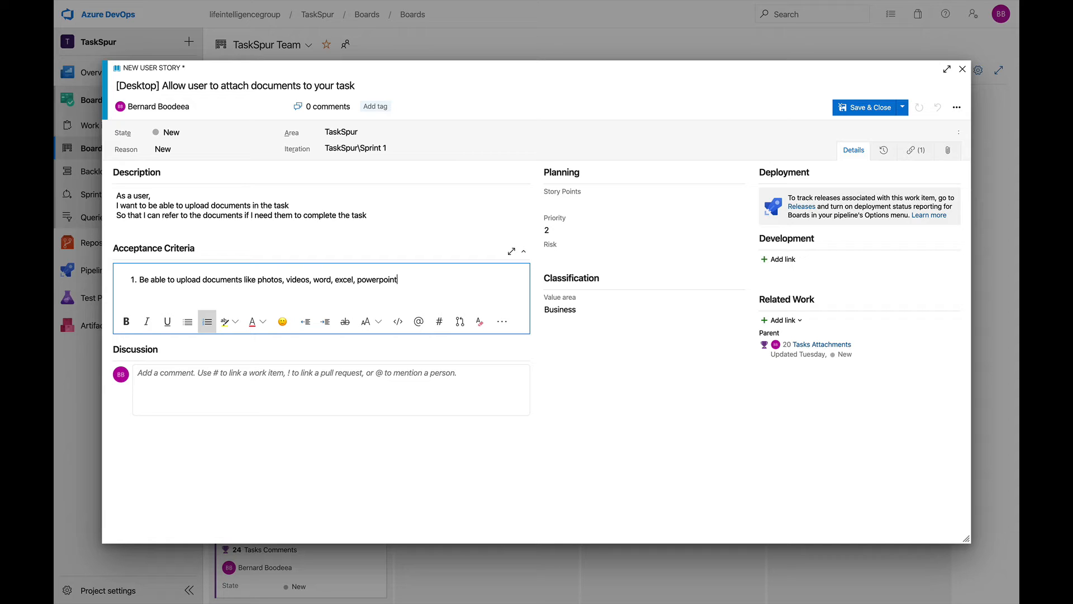
- Add a second acceptance criterion reading "Should be available both on create and edit a task"
key("Return")
type("Should be available both on")
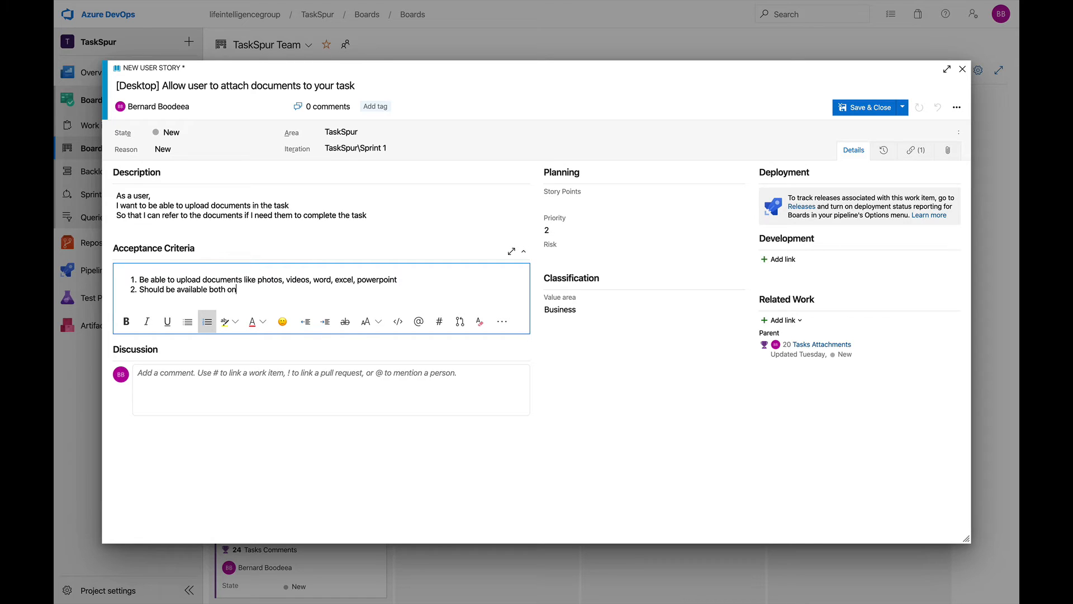
type(" create a task")
type(" and")
key("BackSpace")
key("BackSpace")
key("BackSpace")
key("BackSpace")
key("BackSpace")
key("BackSpace")
key("BackSpace")
key("BackSpace")
key("BackSpace")
key("BackSpace")
key("BackSpace")
type("and edit a tasks")
left_click(561, 352)
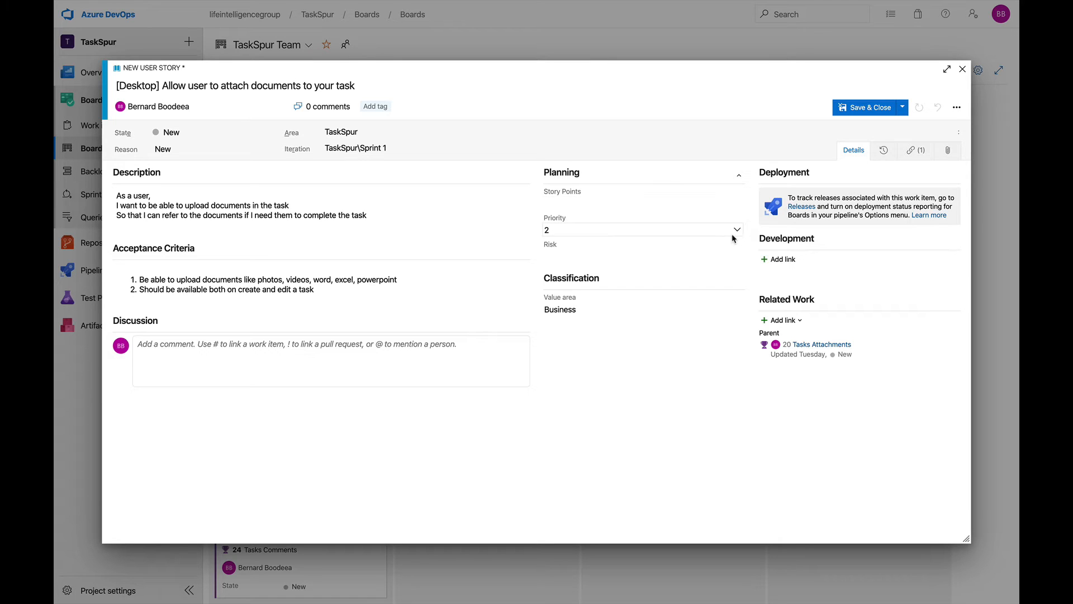
- Set the user story's priority to 3 and choose Business as its value area
left_click(737, 231)
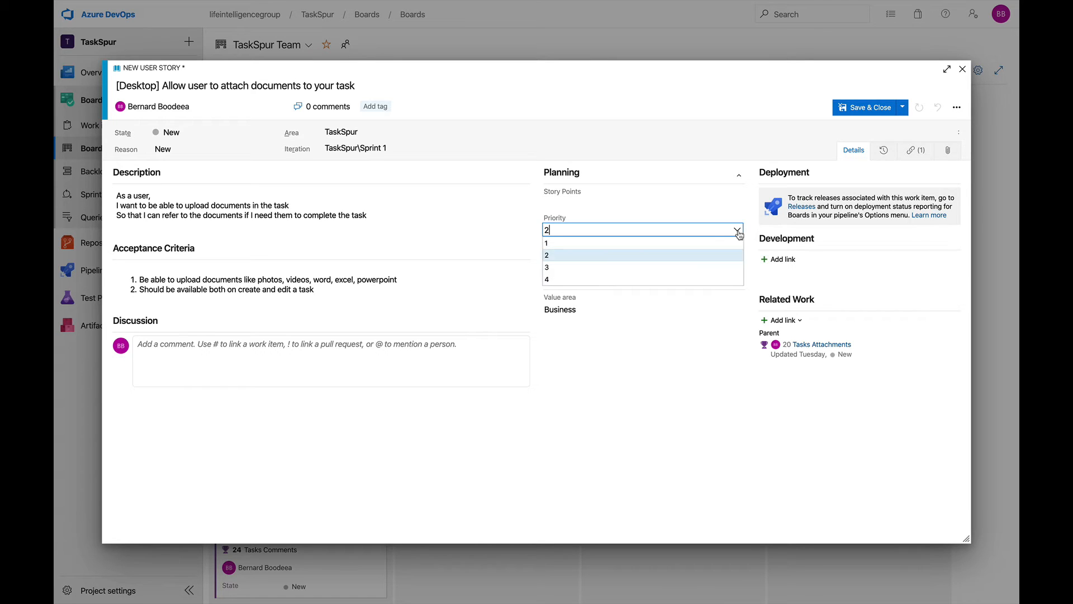
left_click(703, 268)
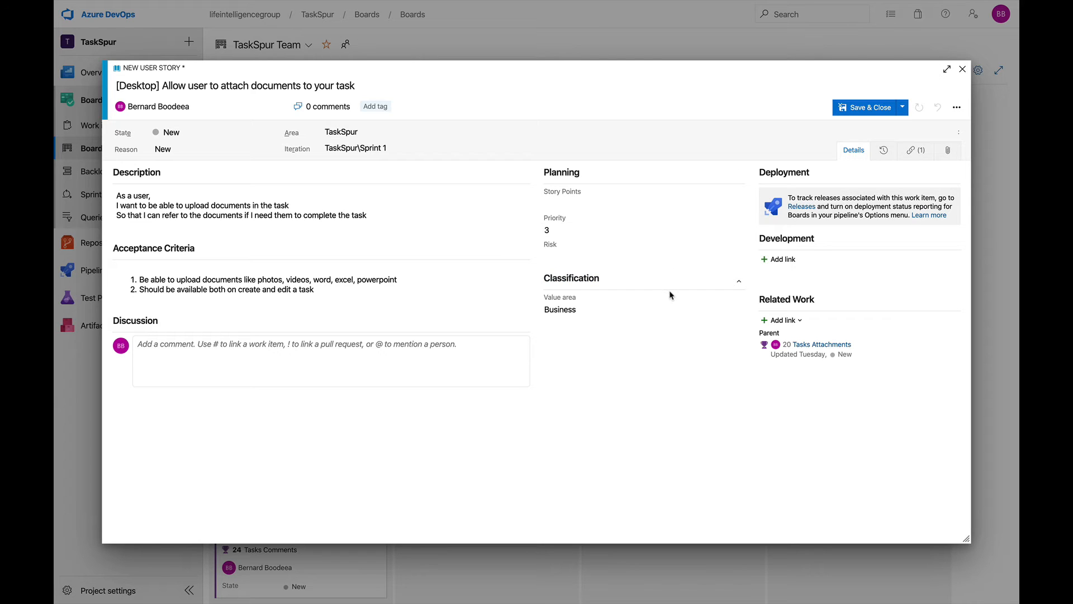
left_click(737, 311)
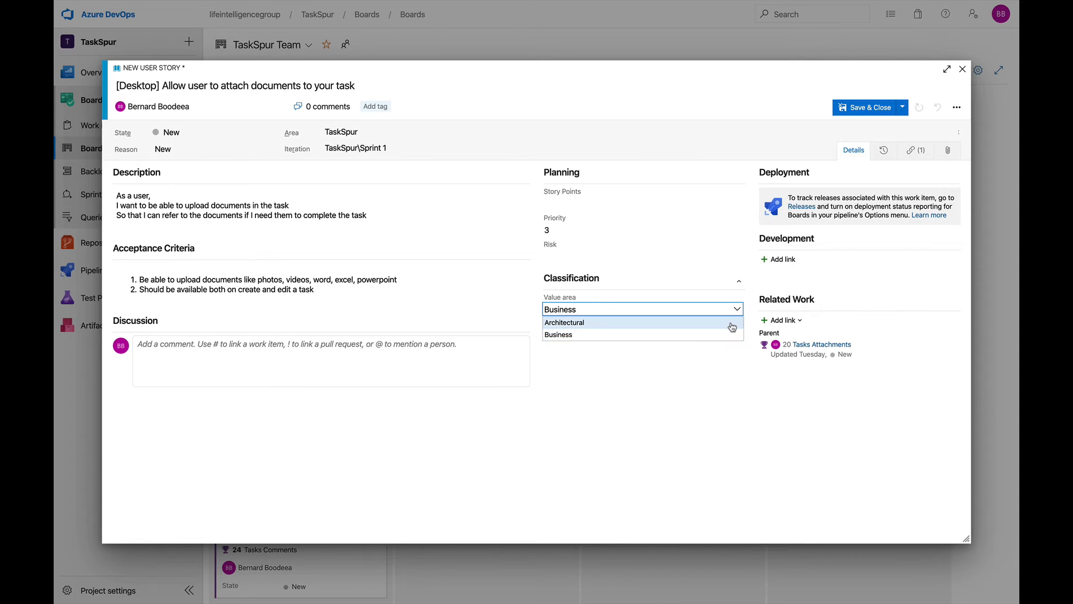
left_click(613, 338)
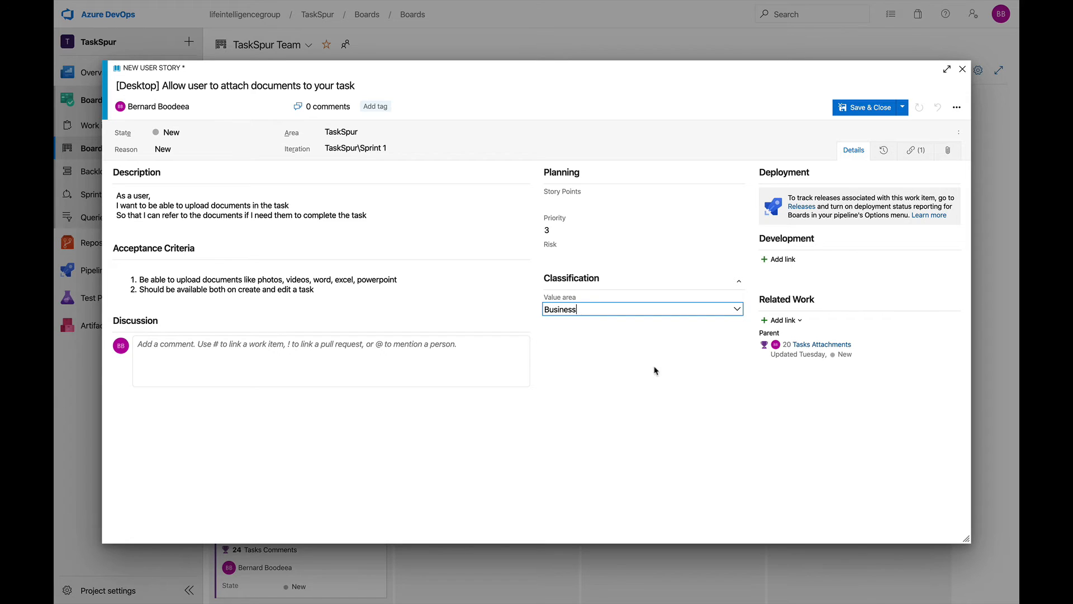
left_click(762, 413)
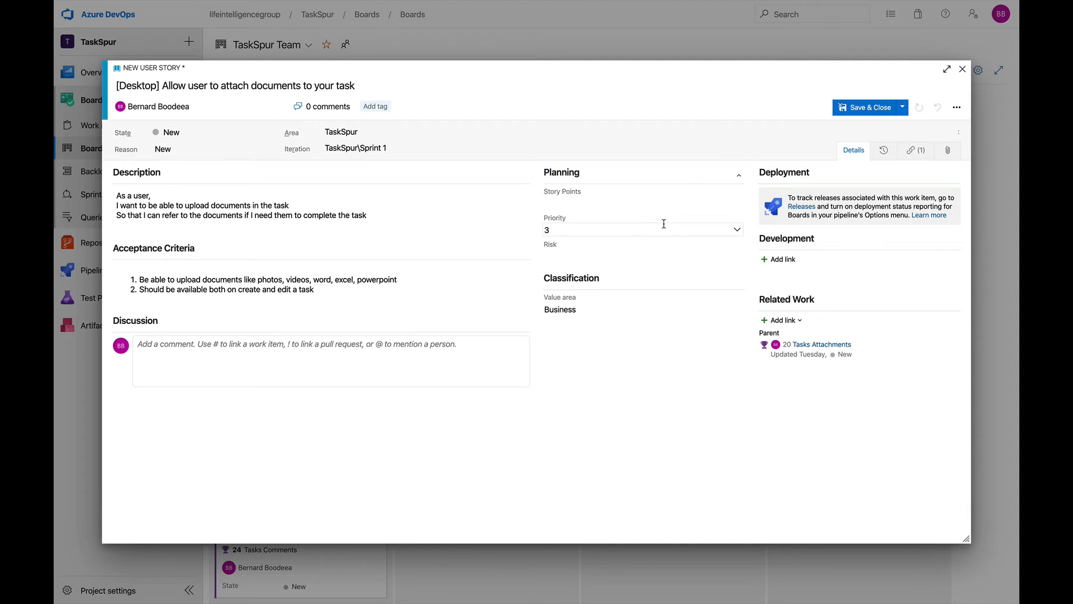
- Save and close the user story, and close the parent Tasks Attachments feature
left_click(863, 108)
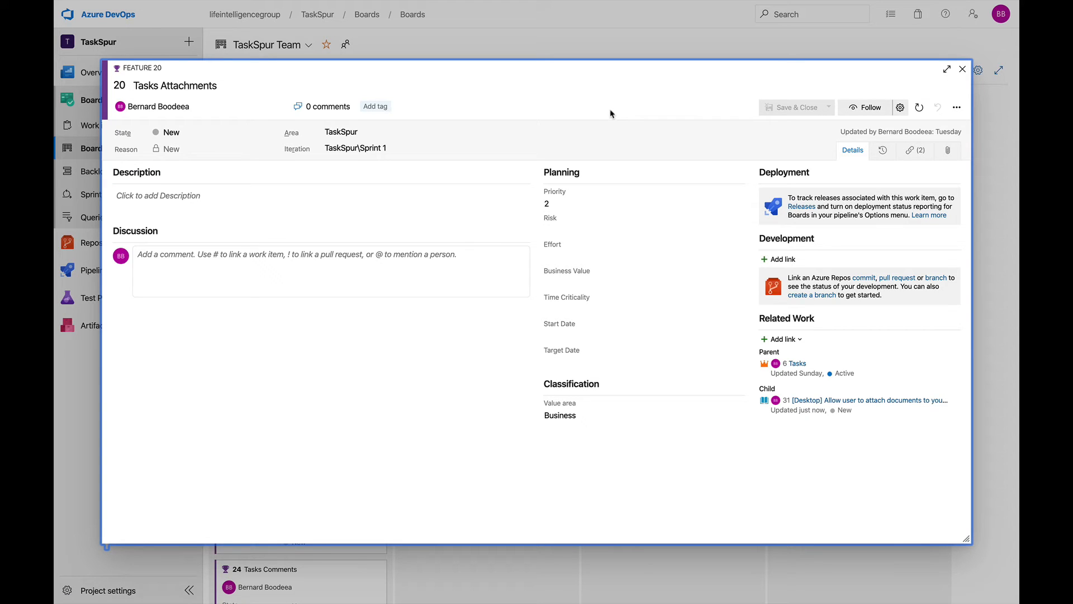
left_click(962, 70)
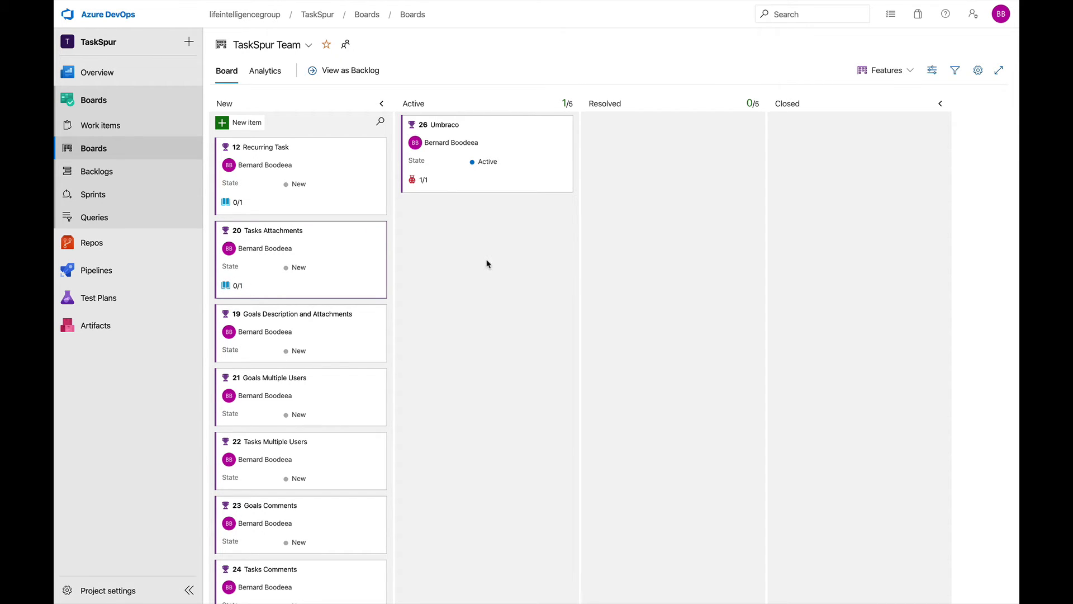
- Switch the team board from the Features level to the Epics level
scroll(487, 263, "down", 1)
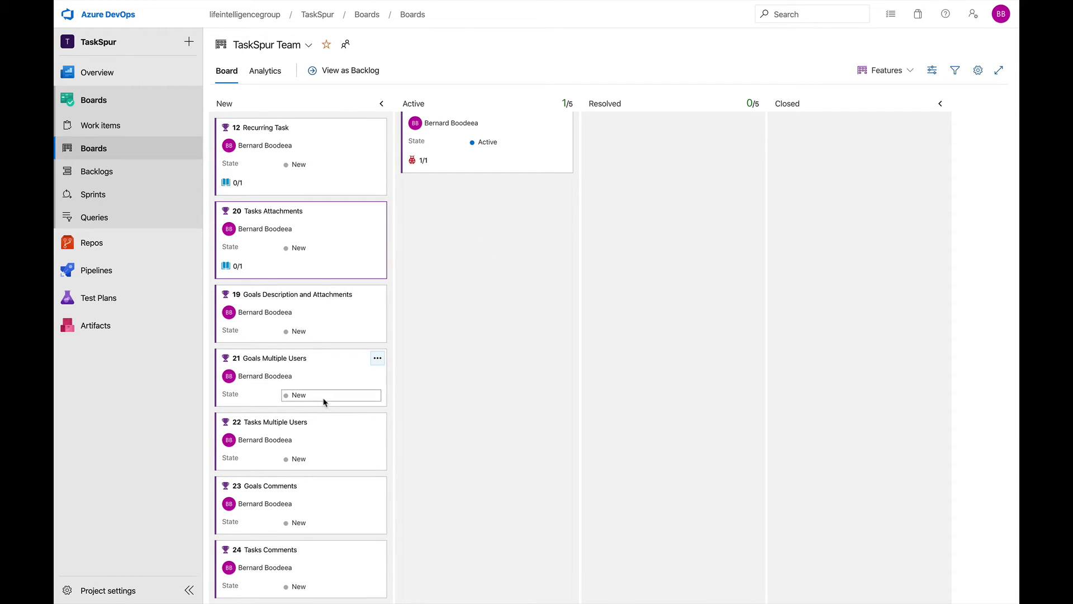
scroll(325, 401, "up", 1)
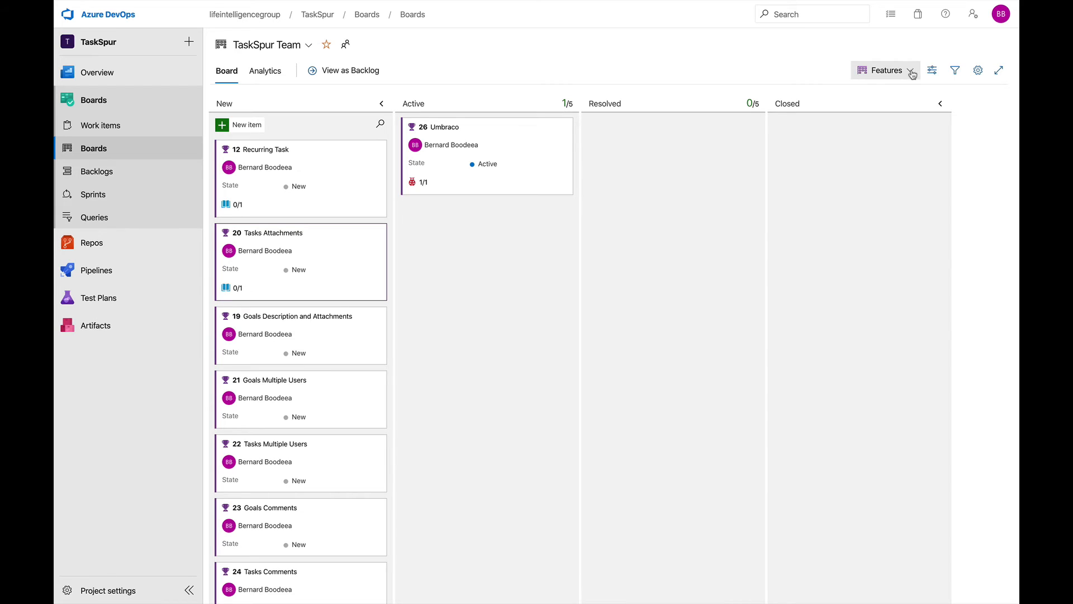
scroll(567, 254, "down", 1)
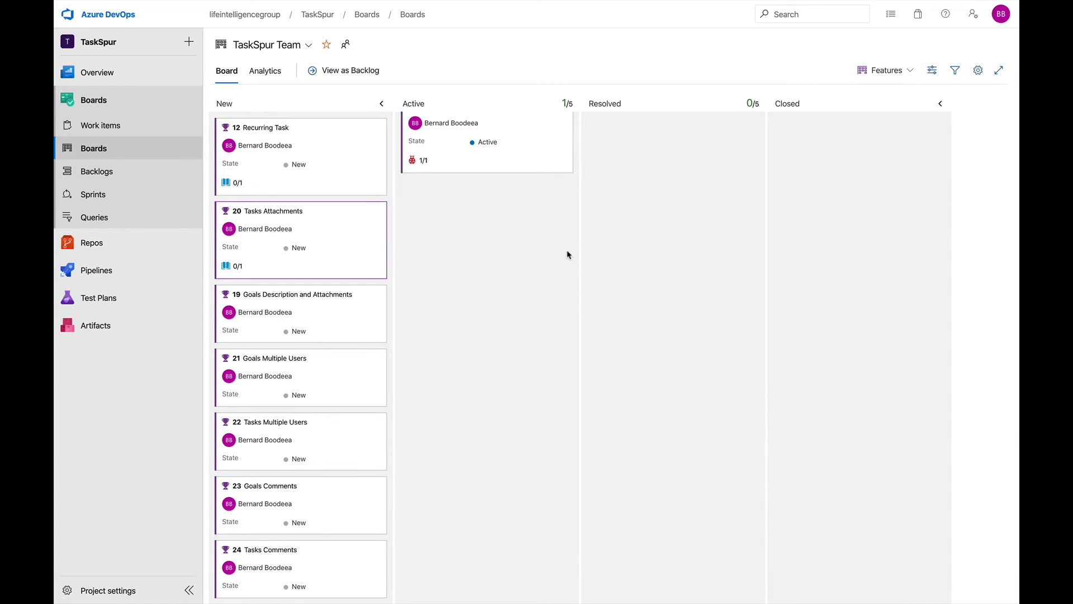
scroll(567, 255, "up", 1)
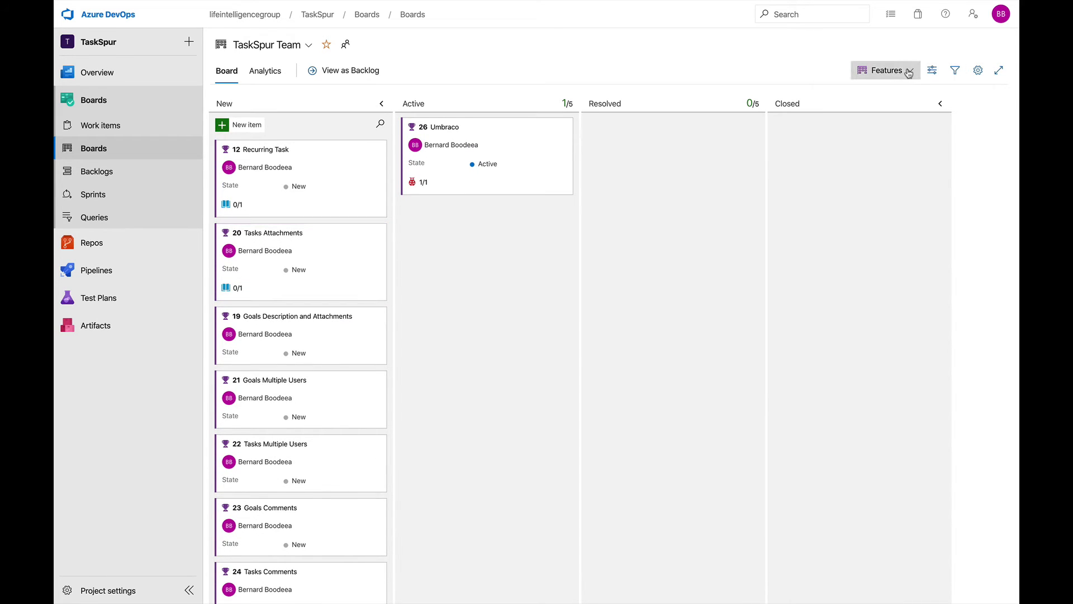
left_click(886, 70)
left_click(848, 94)
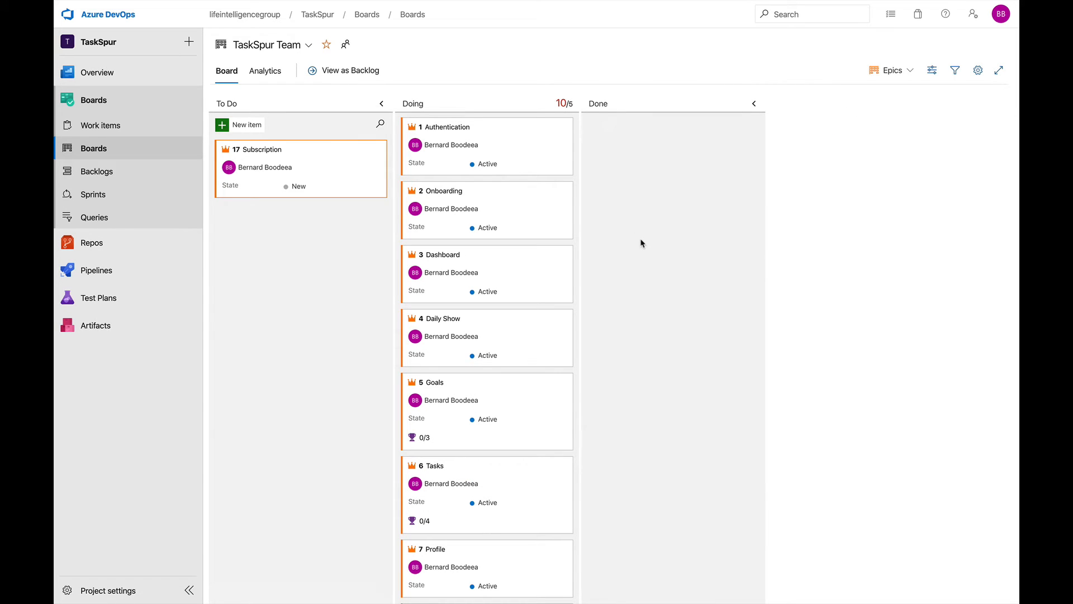
- Open the Authentication epic and begin linking a new child item with the work item type Bug
left_click(454, 128)
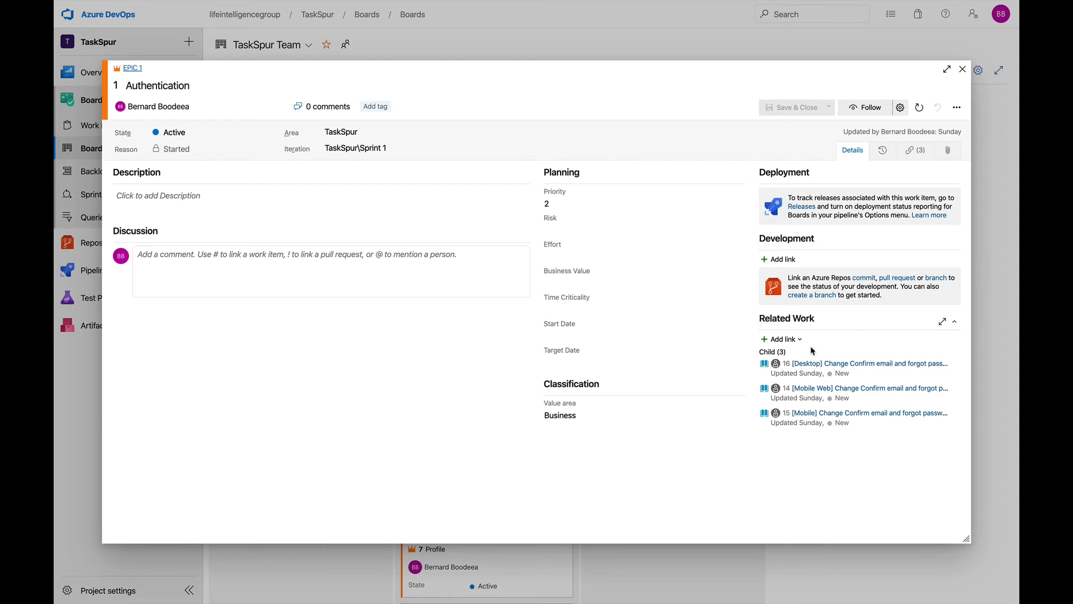
left_click(800, 341)
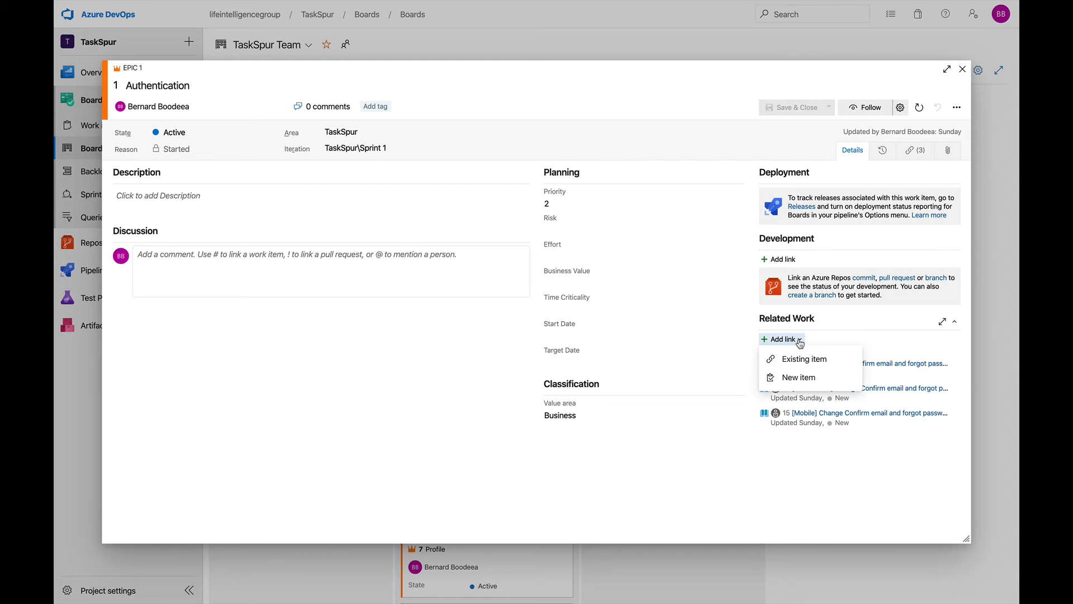
left_click(800, 378)
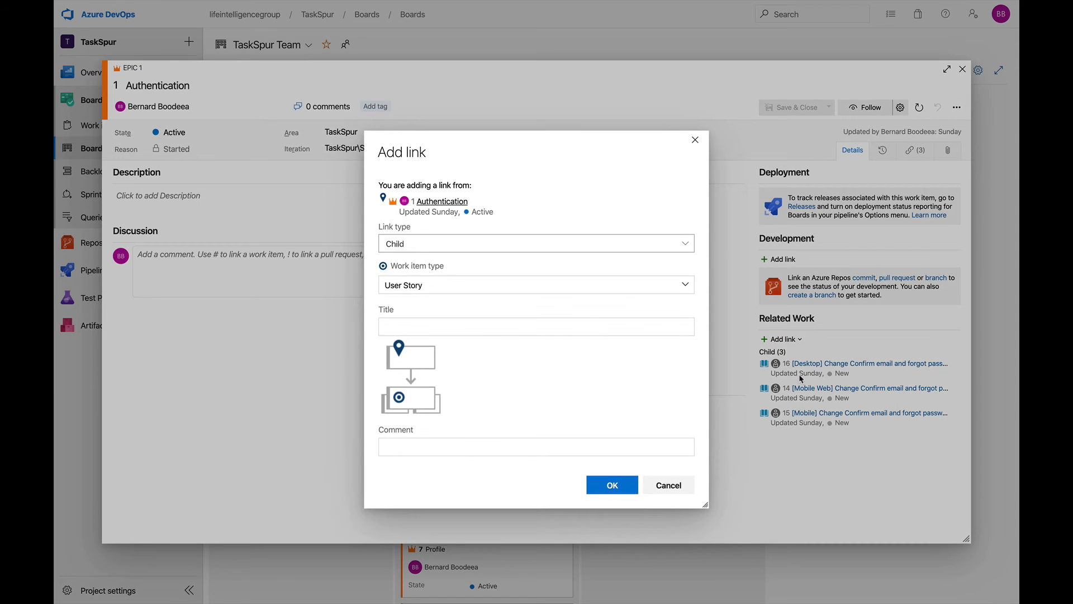
left_click(682, 284)
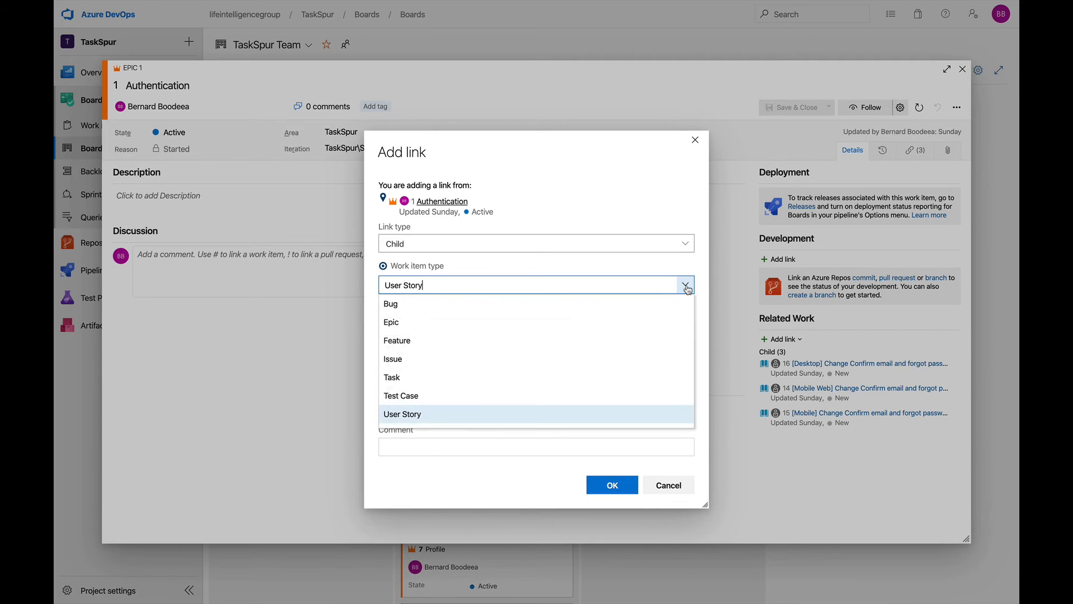
left_click(603, 309)
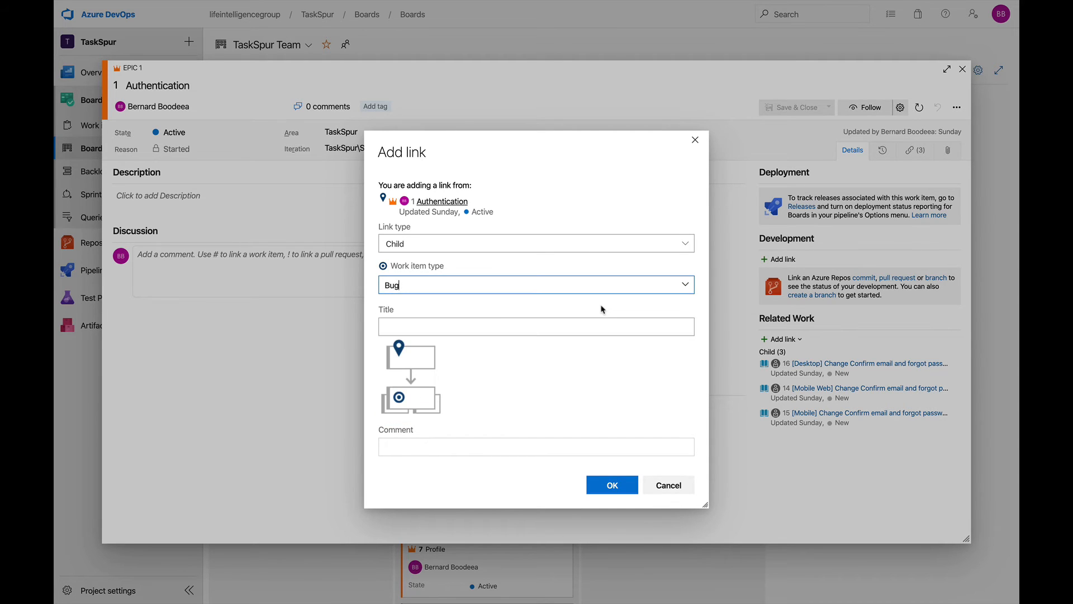
- Title the bug "[Desktop] When the user refreshes the set password link, the page does not load properly" and create the linked item
left_click(625, 325)
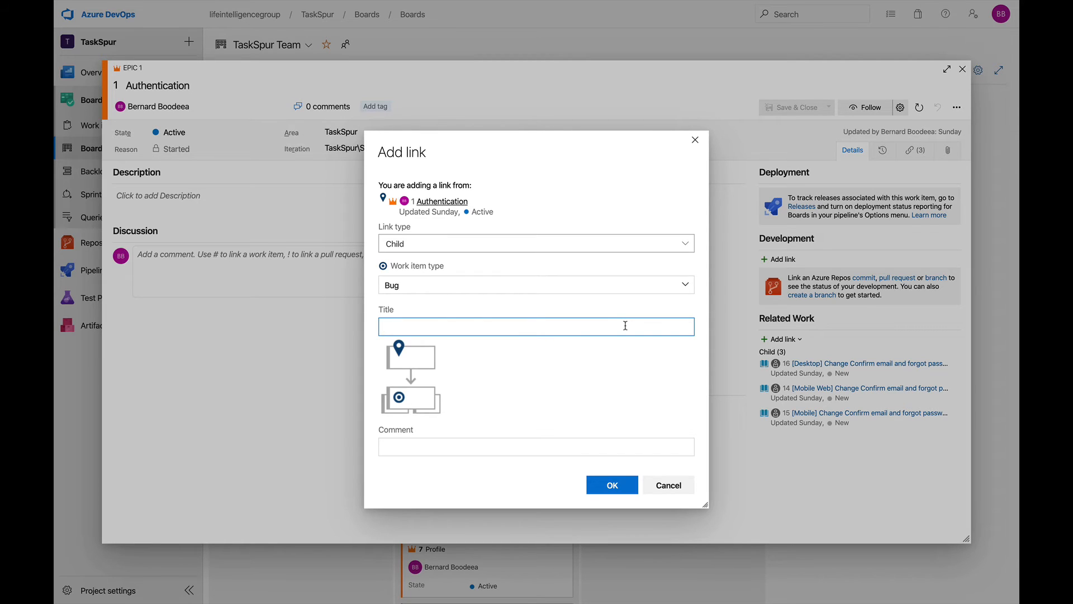
type("[Desktop]")
type("When the user f")
key("BackSpace")
type("refreshes the ")
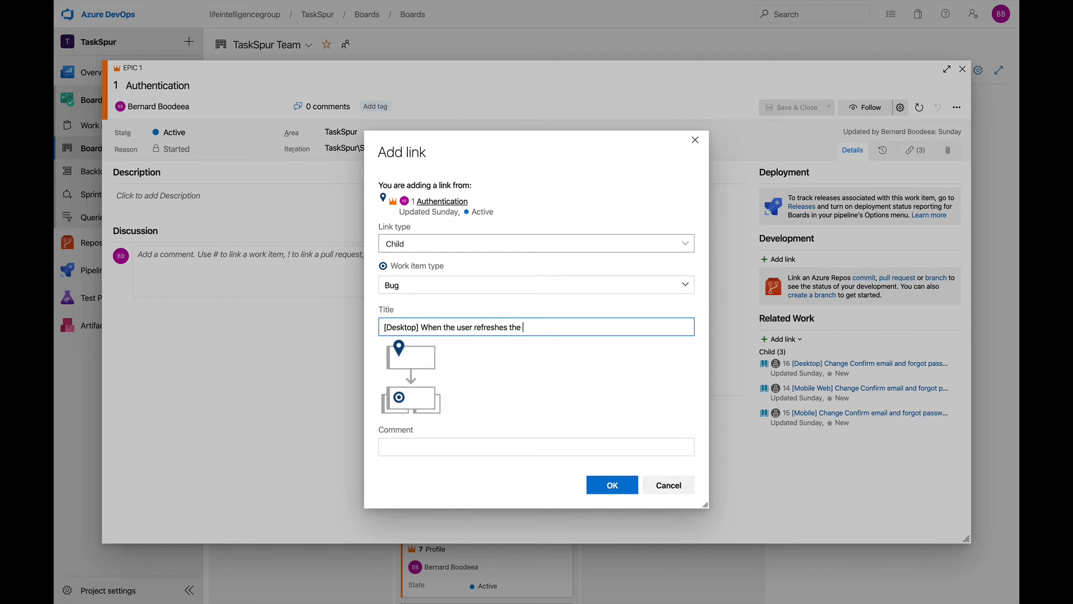
type("confirm pa")
key("BackSpace")
key("BackSpace")
key("BackSpace")
type("set password liknk")
type(", the page does not lo")
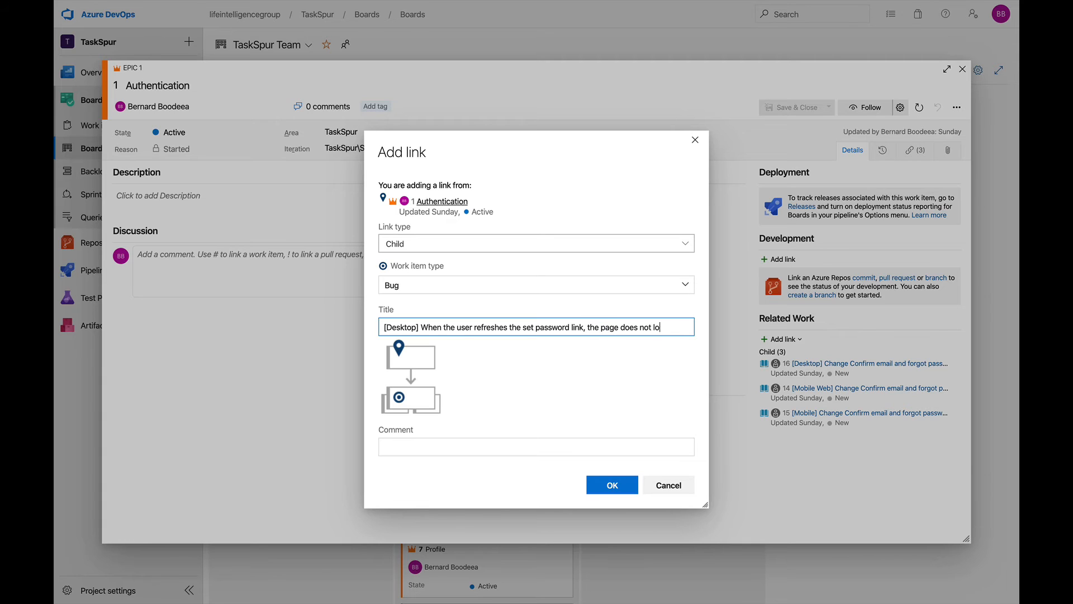
type("ad properly")
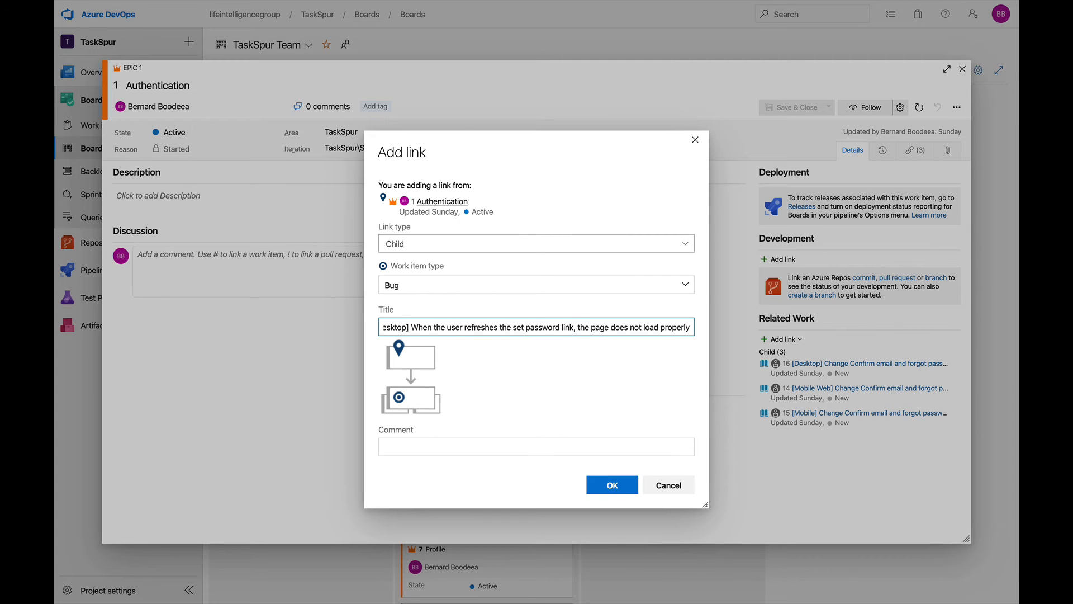
left_click(622, 486)
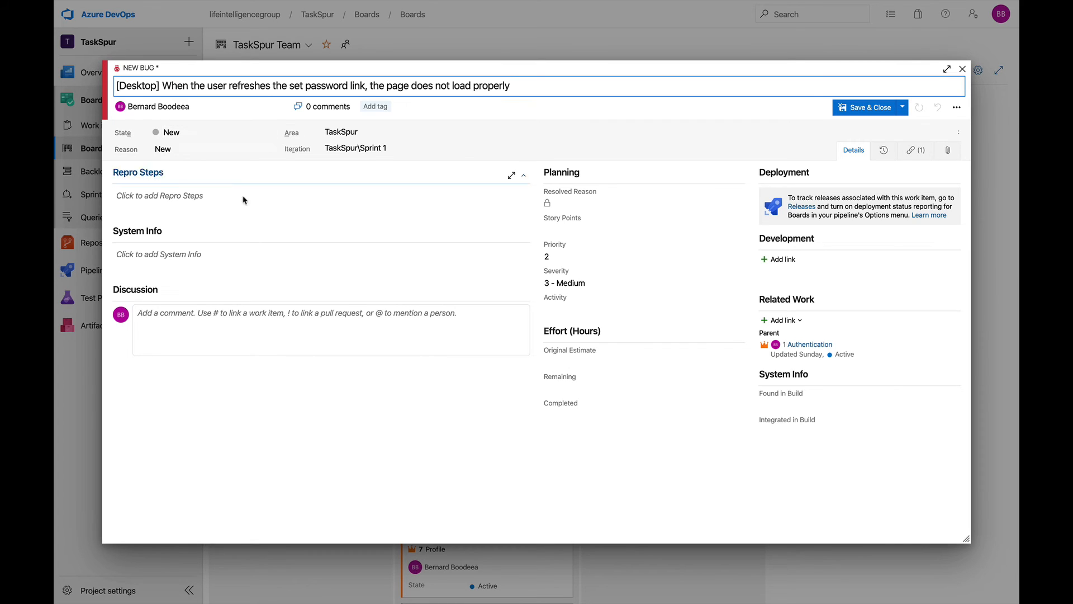
- Enter "Steps to reproduce:" in the bug's repro steps, followed by numbered item 1, "Register a new user in the sign up page"
left_click(311, 206)
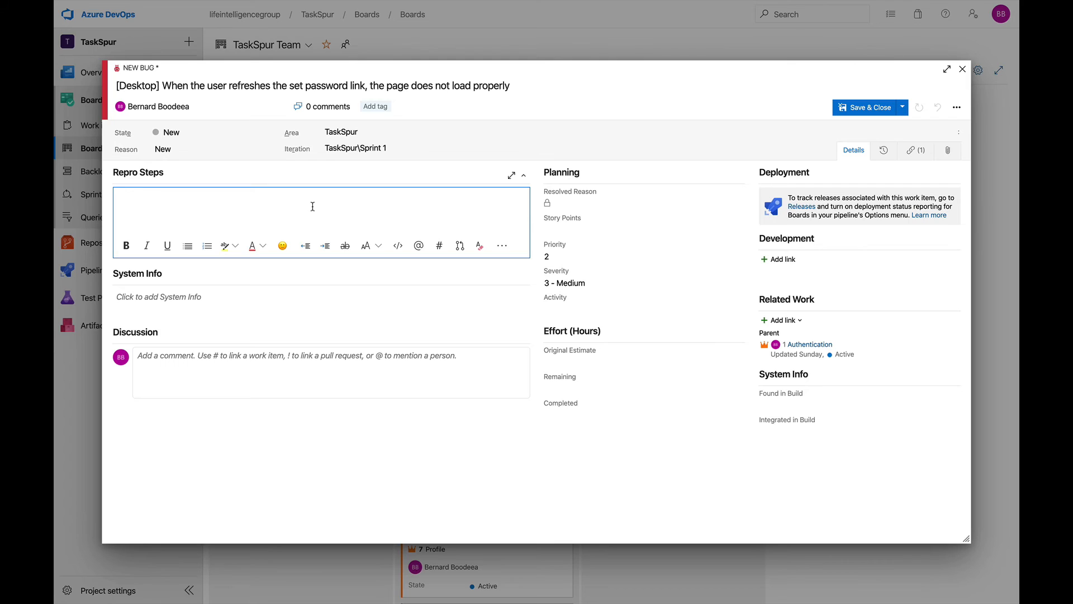
type("Steps to reproduce:")
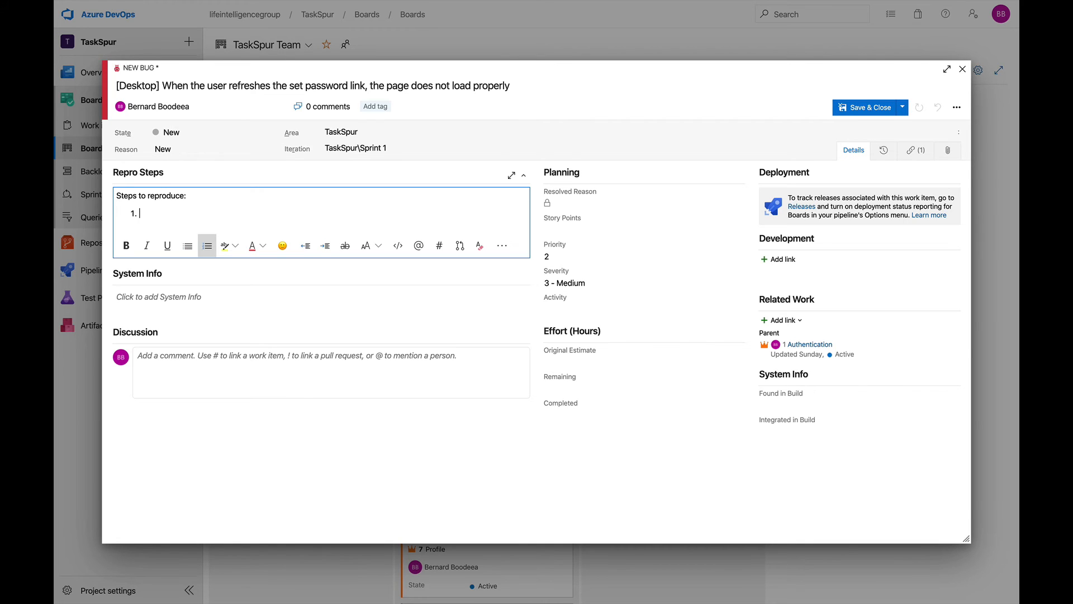
type("Register a new user in the sign up page")
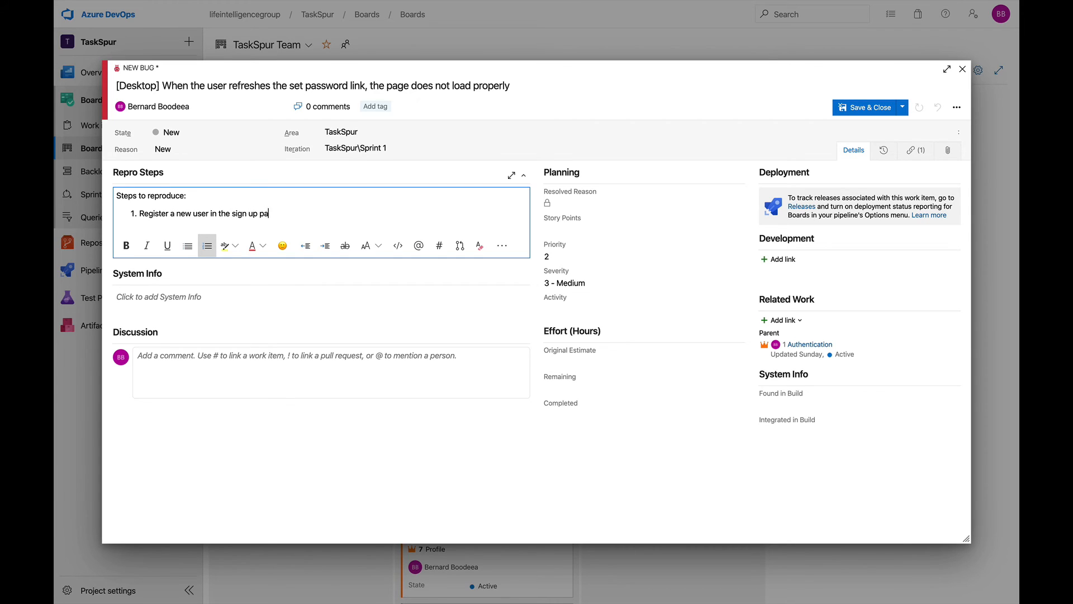
key("Return")
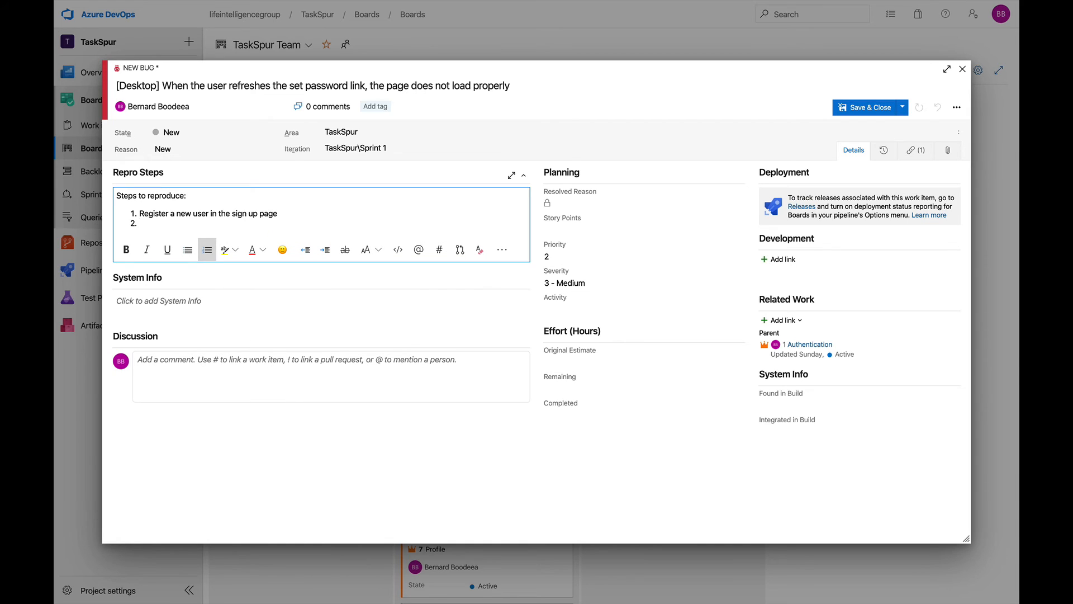
- Add repro items 2 to 4: "Receive a confirmation email", "Click on the link in the confirmation email" and "Set password page opens"
type("Receive a confirmation email")
key("Return")
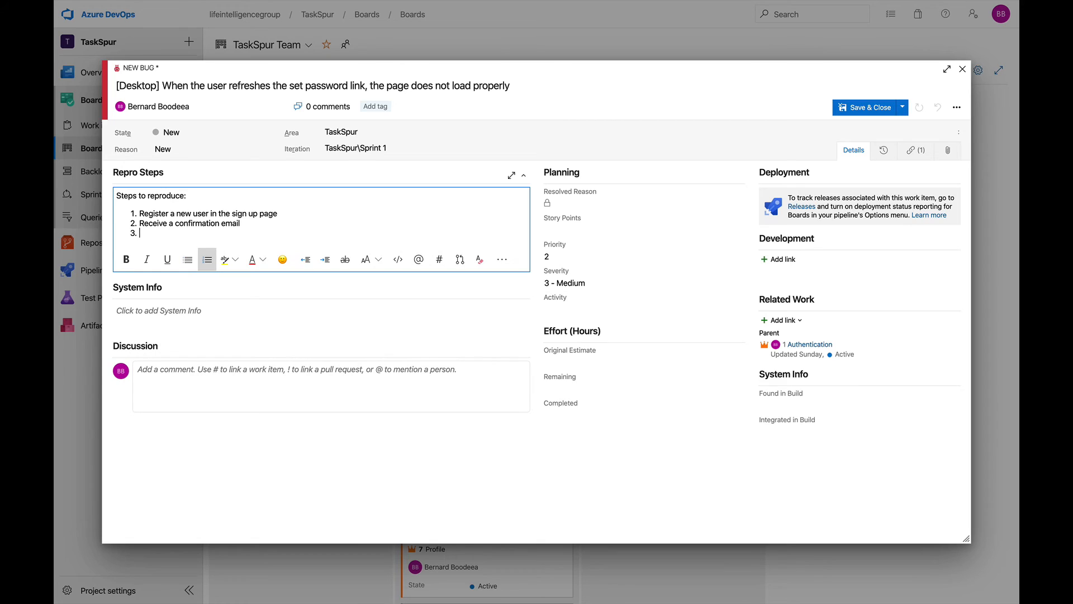
type("Click on the link in the confirmation email")
key("Return")
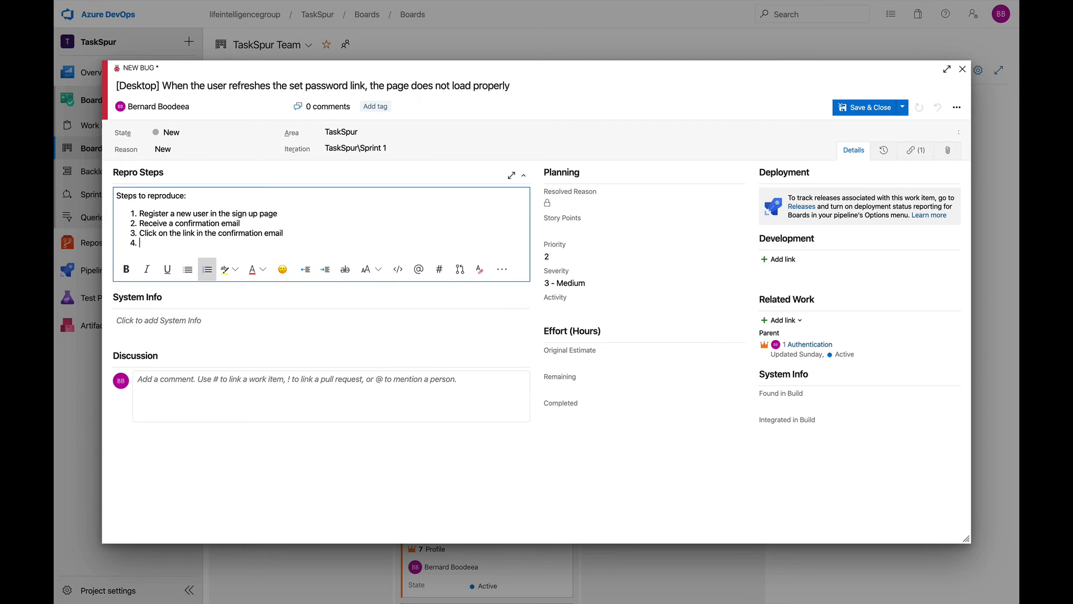
type("Set password page opens")
key("Return")
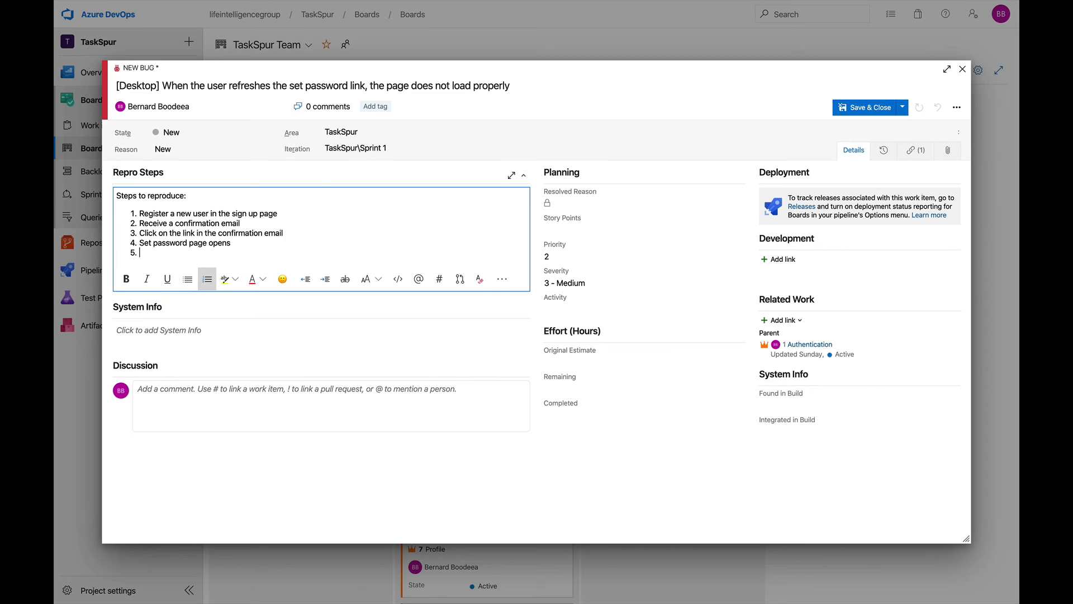
- Add repro items 5 and 6, "Refresh the set password page" and "The page shows a blank screen", and end the numbered list
type("Refresh the set password page")
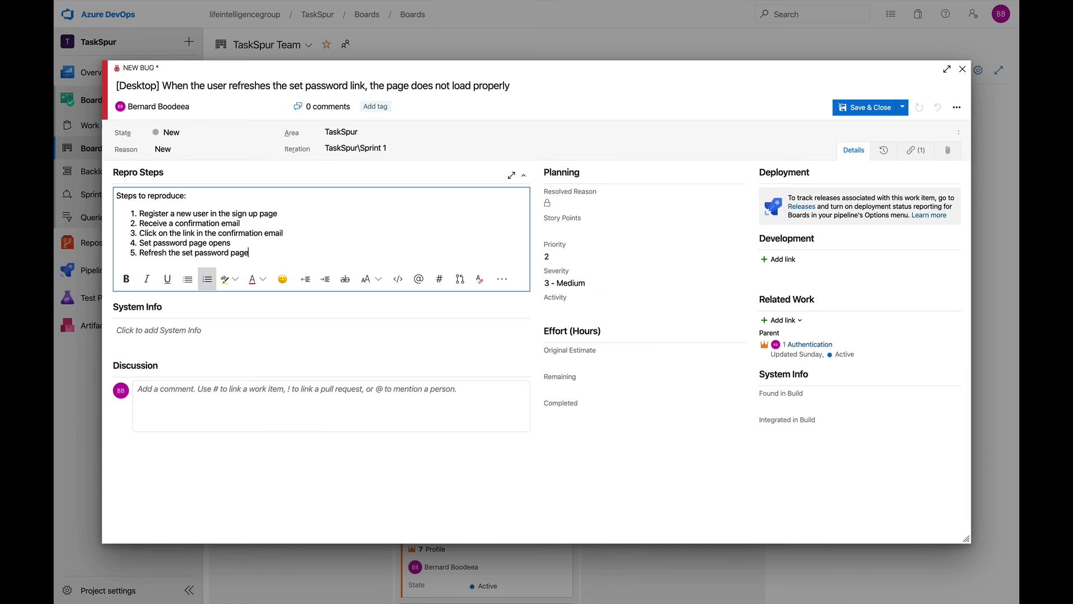
key("Return")
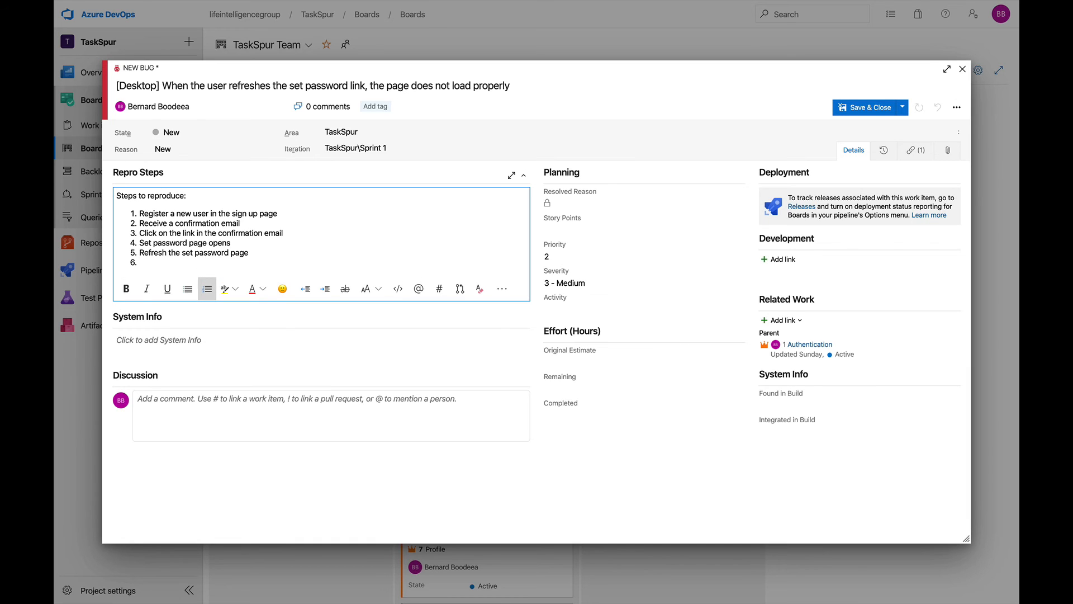
type("The page shows a blank screen")
key("Return")
key("Return")
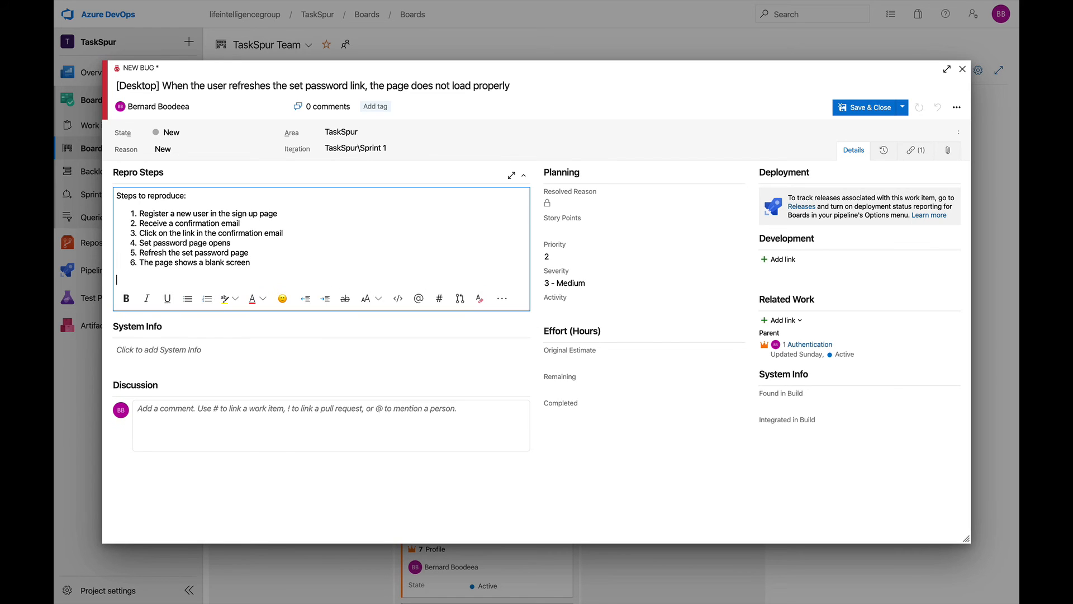
- Add "Expected behavior:" below the repro list, with numbered item 1 "The page should still show the set password information"
type("Expected behavior:")
key("Return")
type("1. The page")
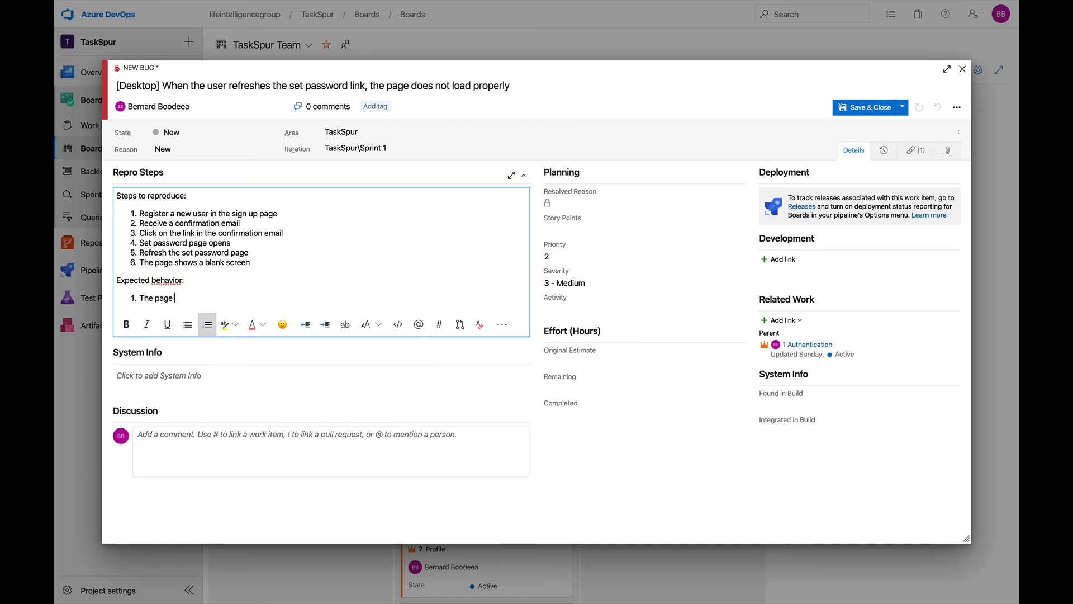
type("is")
key("BackSpace")
type("should still show the set passwor")
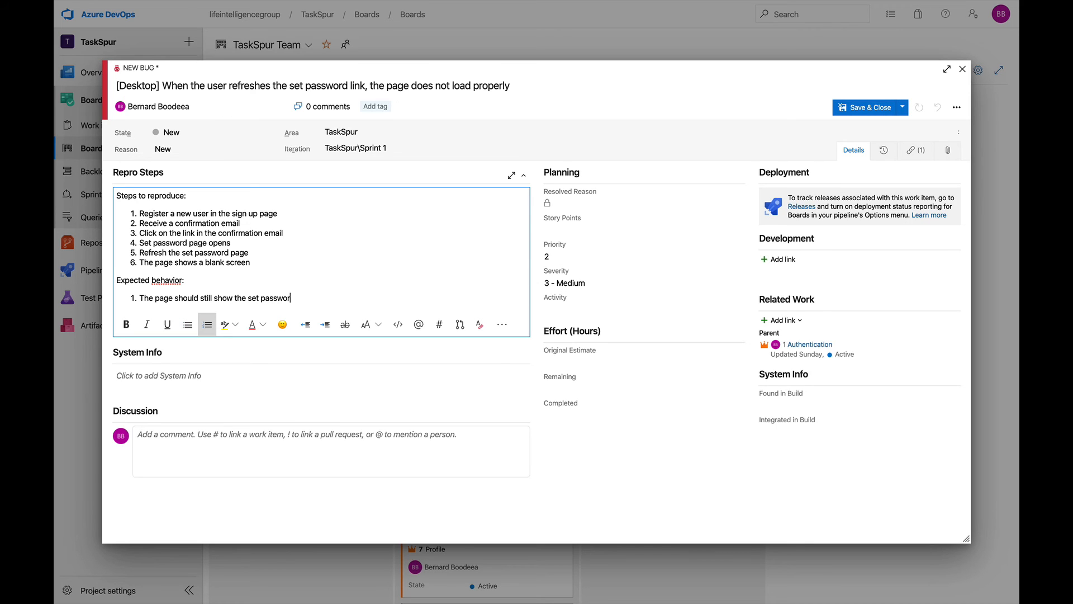
type("d information")
- Fill in the bug's System Info with a numbered list of "Chrome" and "Mac OS"
left_click(288, 377)
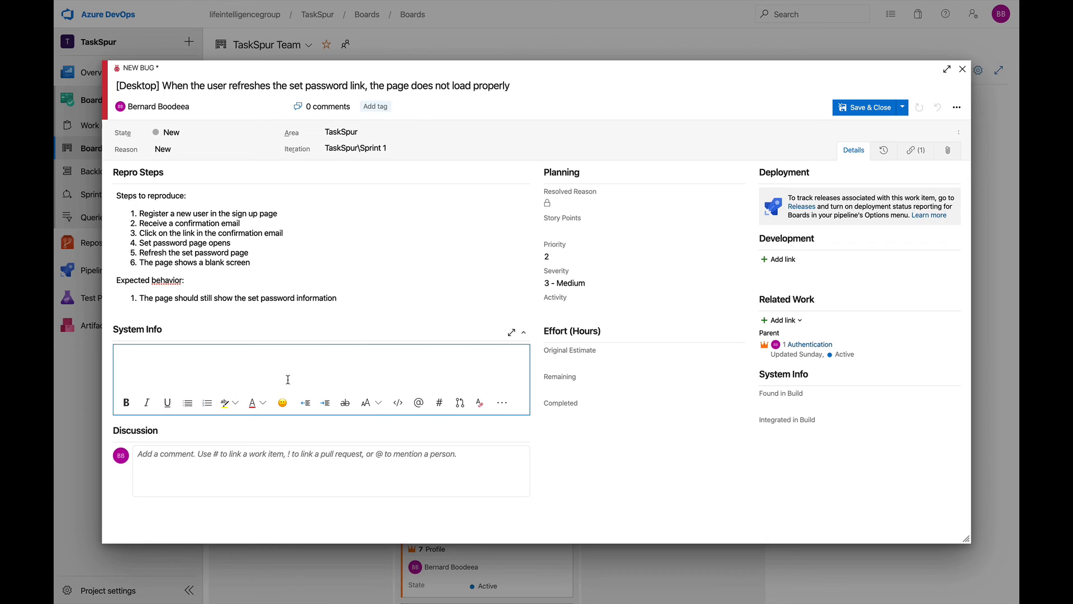
type("Chrome")
key("Up")
type("1.")
key("Return")
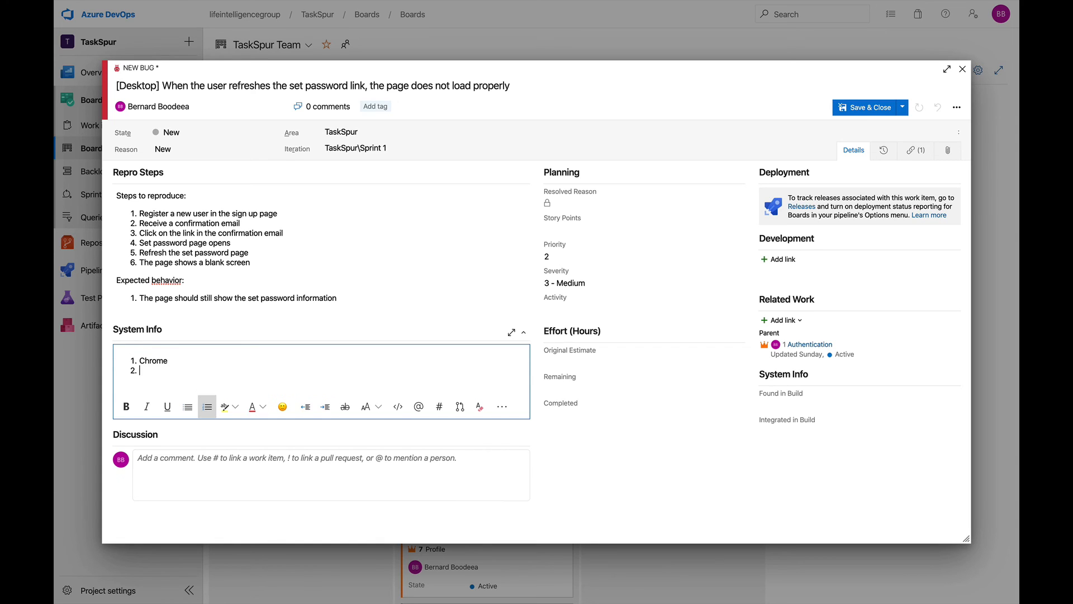
type("Mac OXS")
- Set the bug's priority to 3, its severity to 2 - High and its activity to Testing
left_click(736, 257)
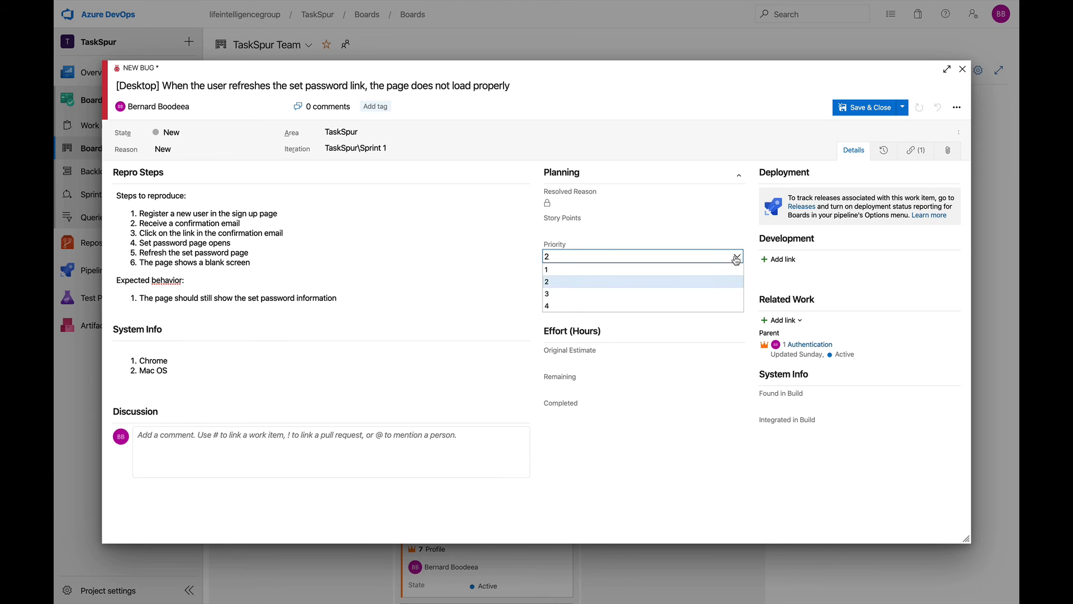
left_click(702, 294)
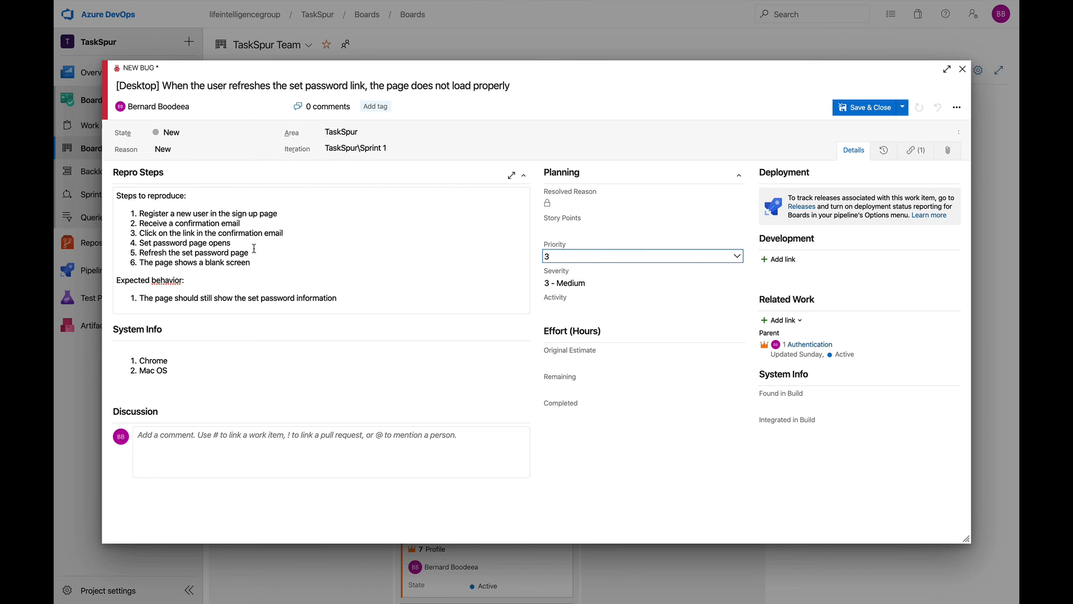
left_click(737, 285)
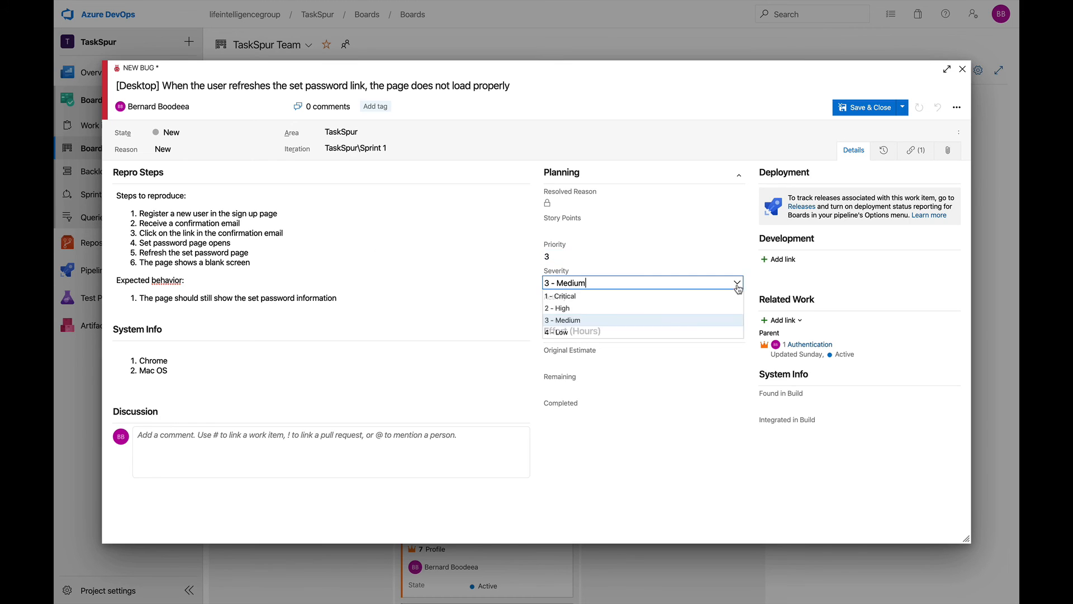
left_click(694, 309)
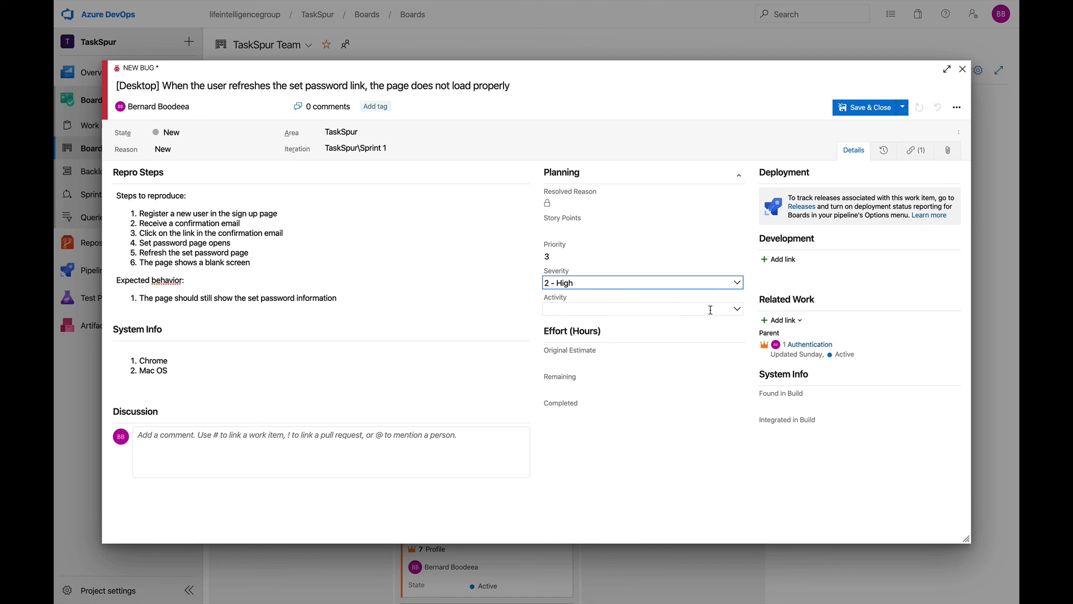
left_click(740, 313)
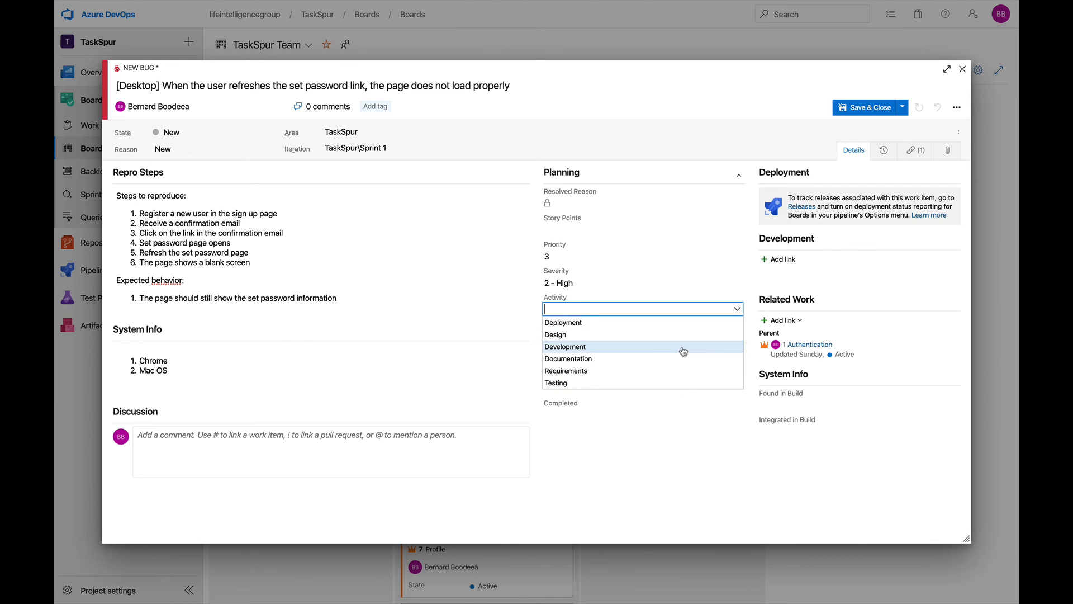
left_click(682, 386)
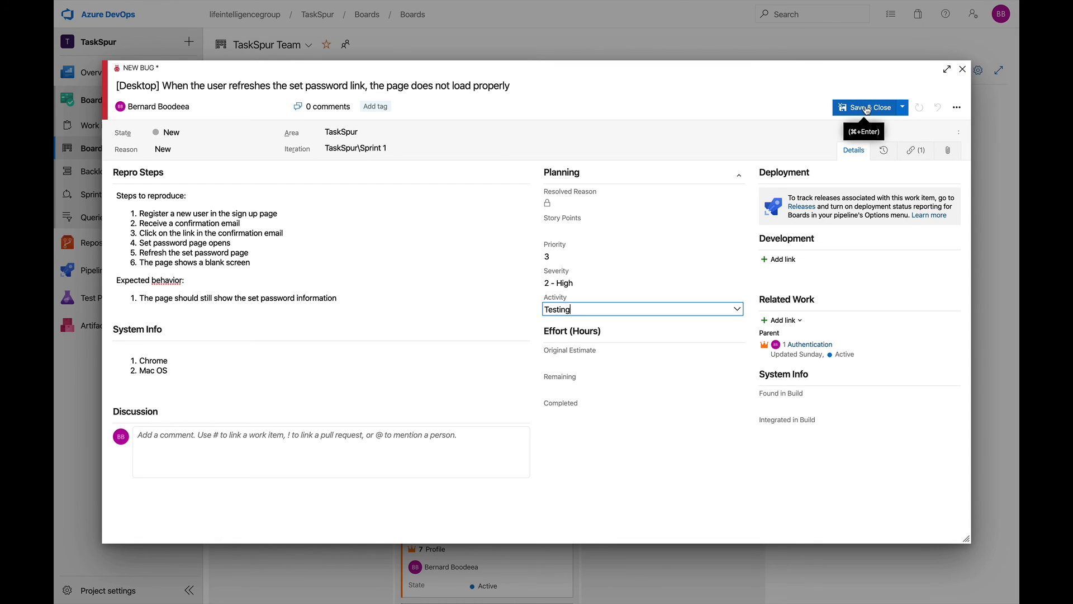
- Review the bug's links, history and attachments, and return to its details
left_click(919, 157)
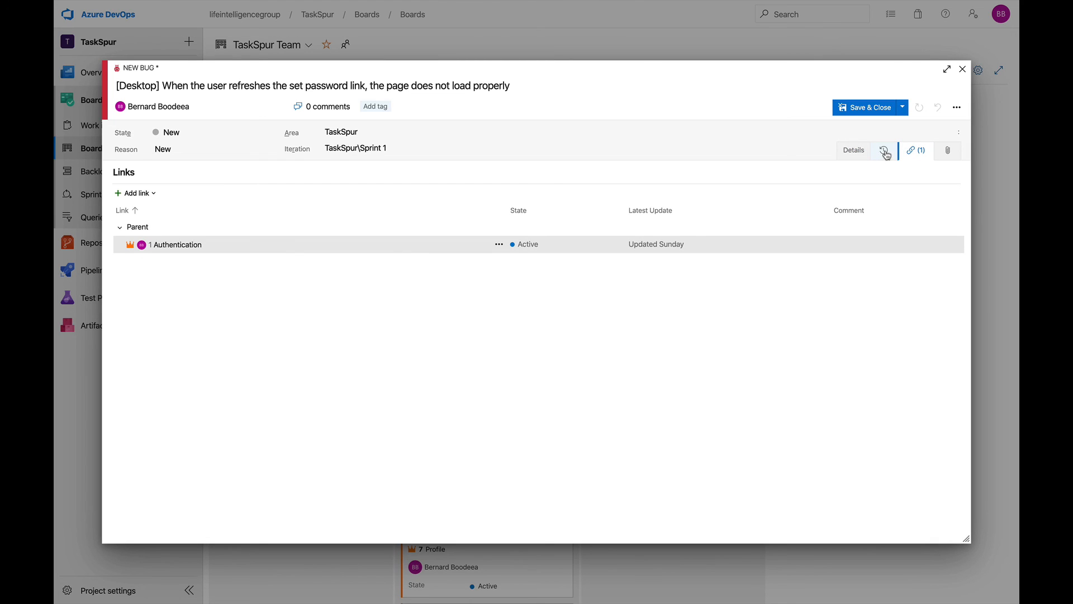
left_click(887, 154)
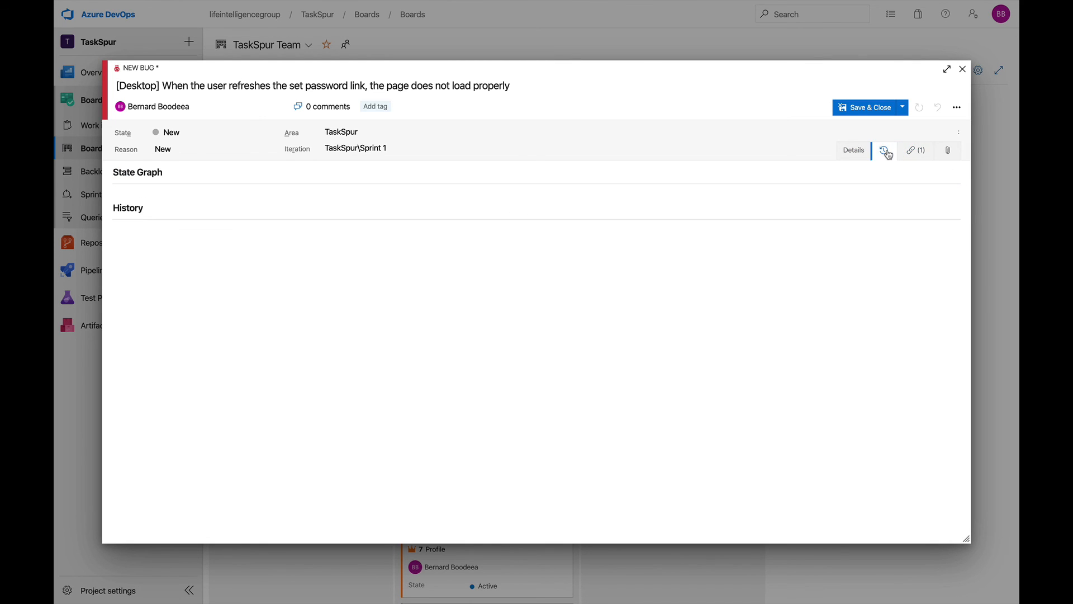
left_click(950, 155)
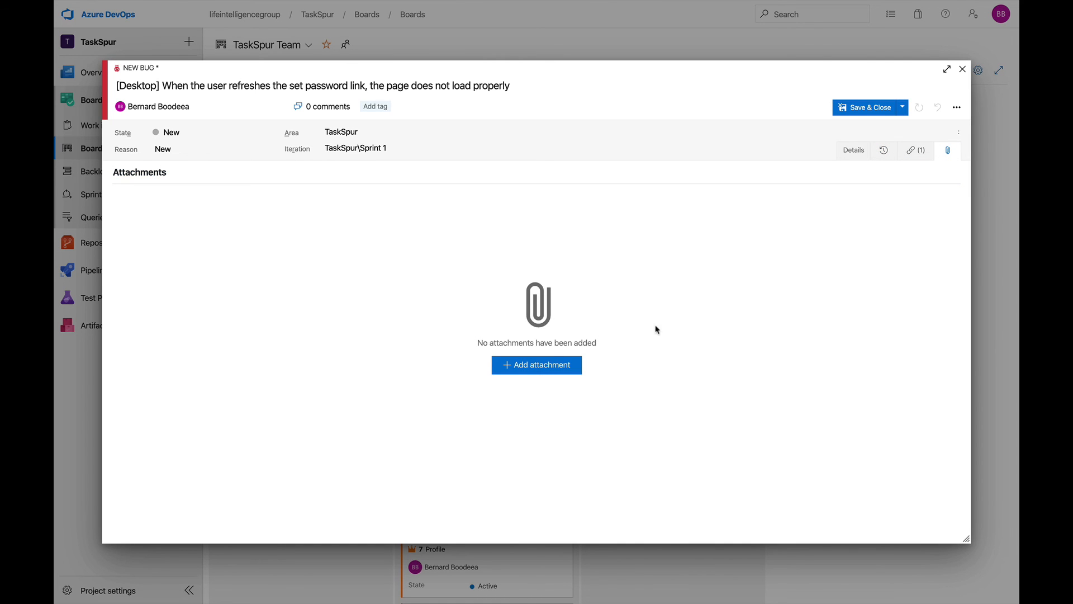
left_click(853, 150)
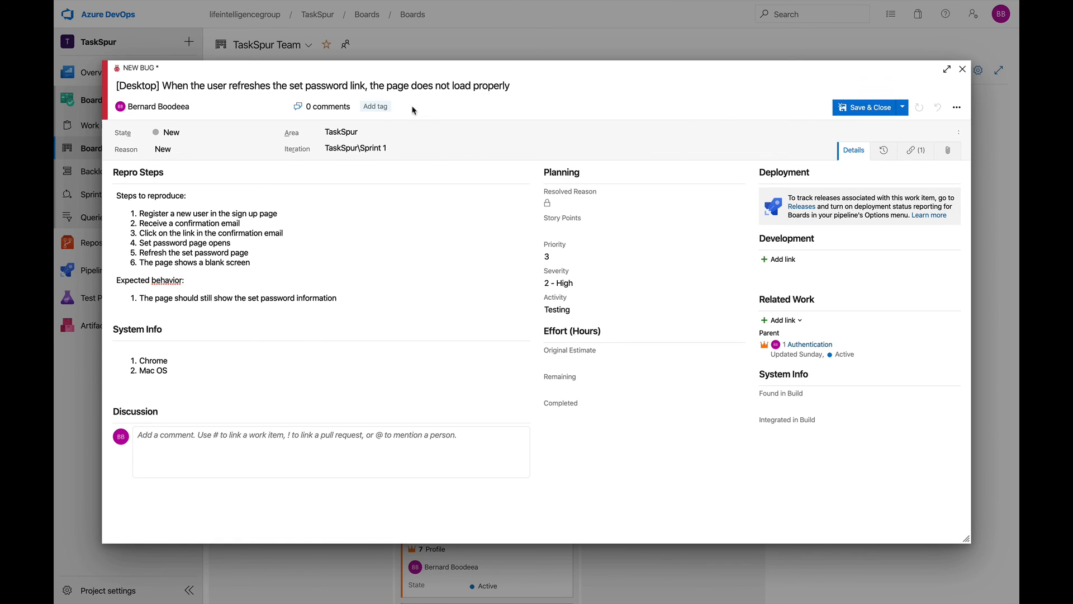
- Tag the bug with the suggested tag Desktop
left_click(379, 109)
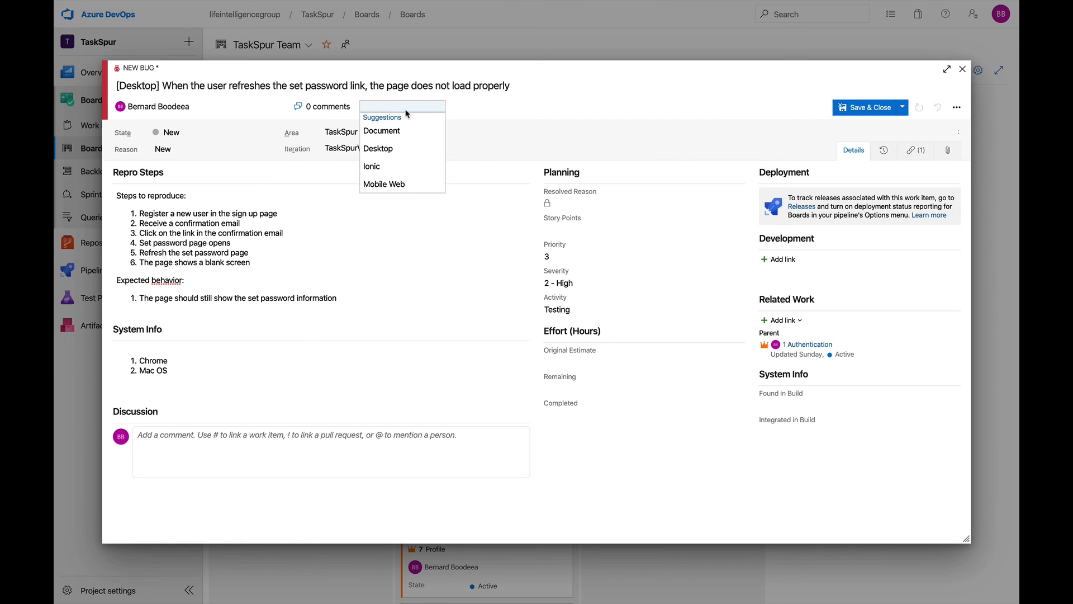
left_click(410, 149)
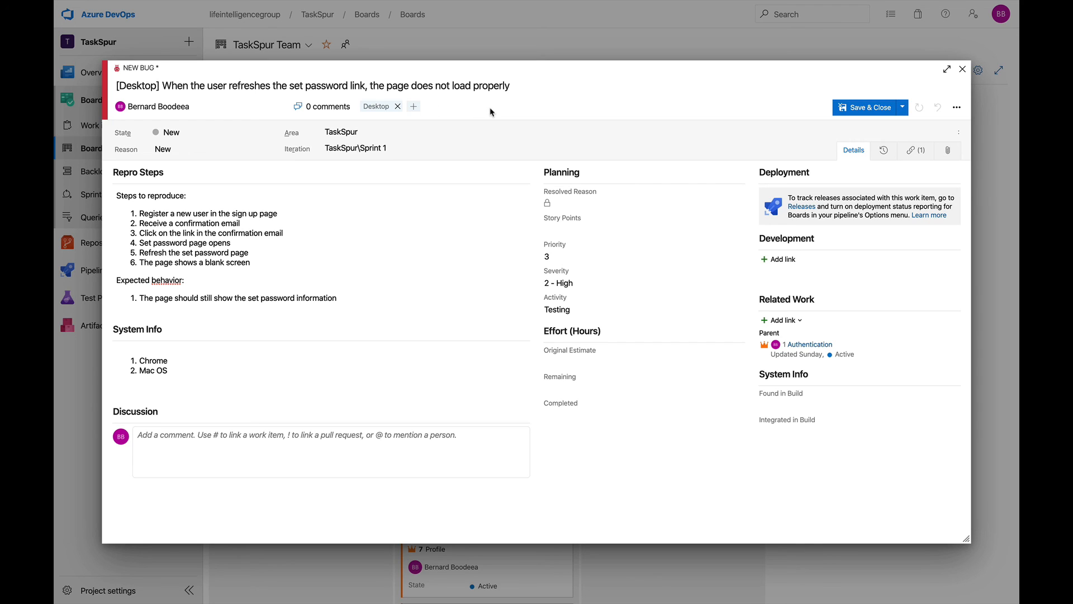
left_click(414, 106)
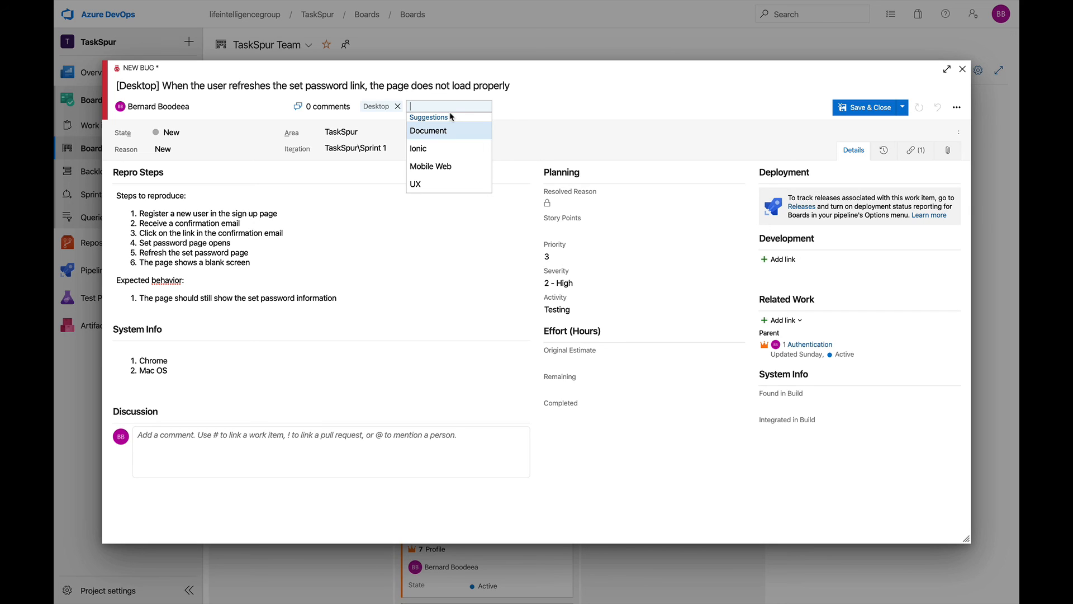
left_click(617, 110)
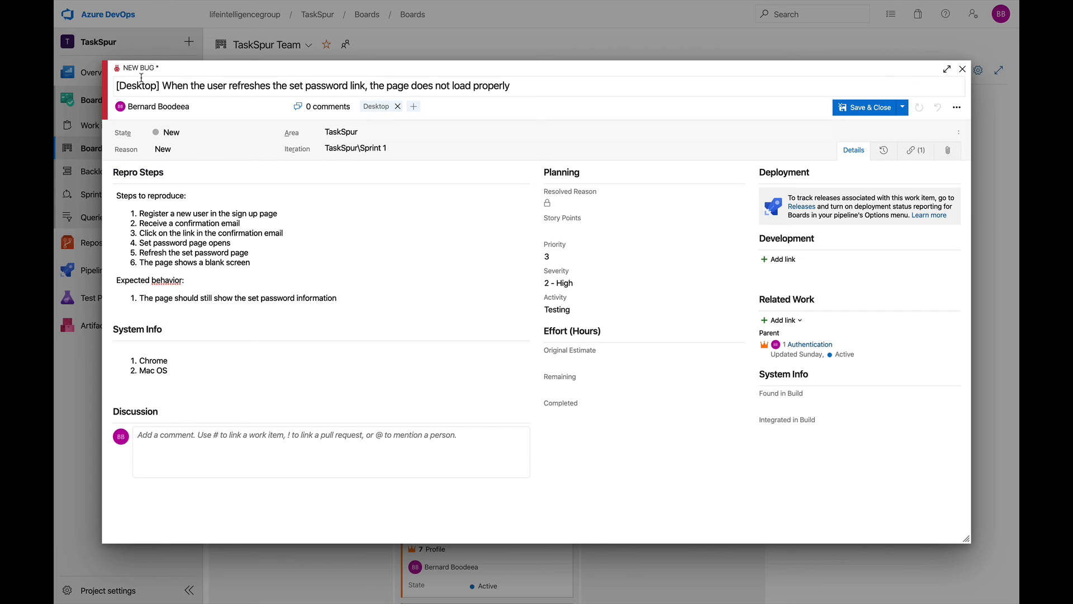
left_click(412, 110)
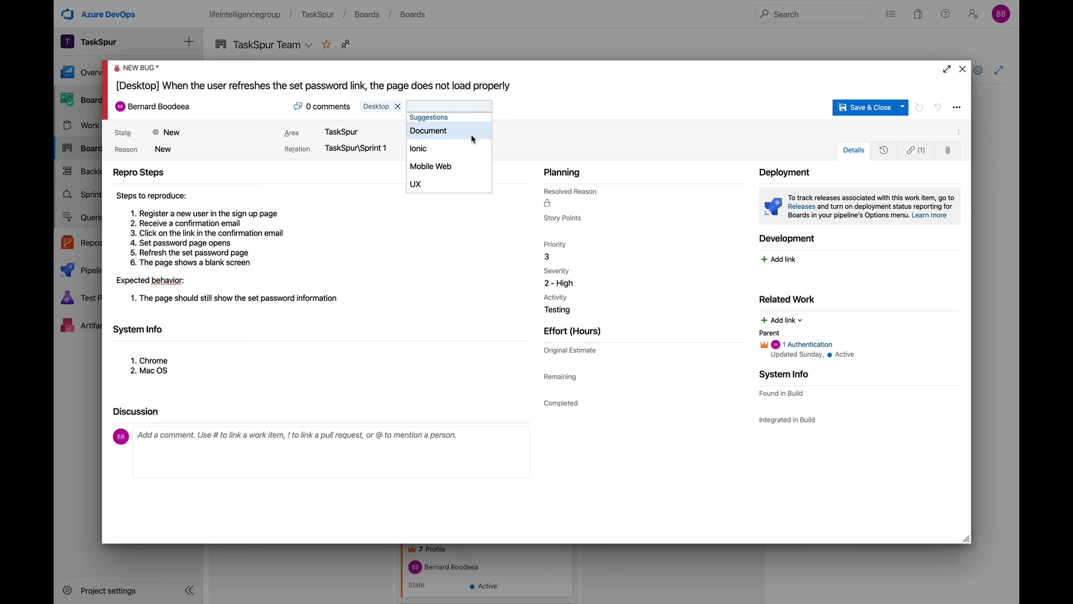
left_click(556, 103)
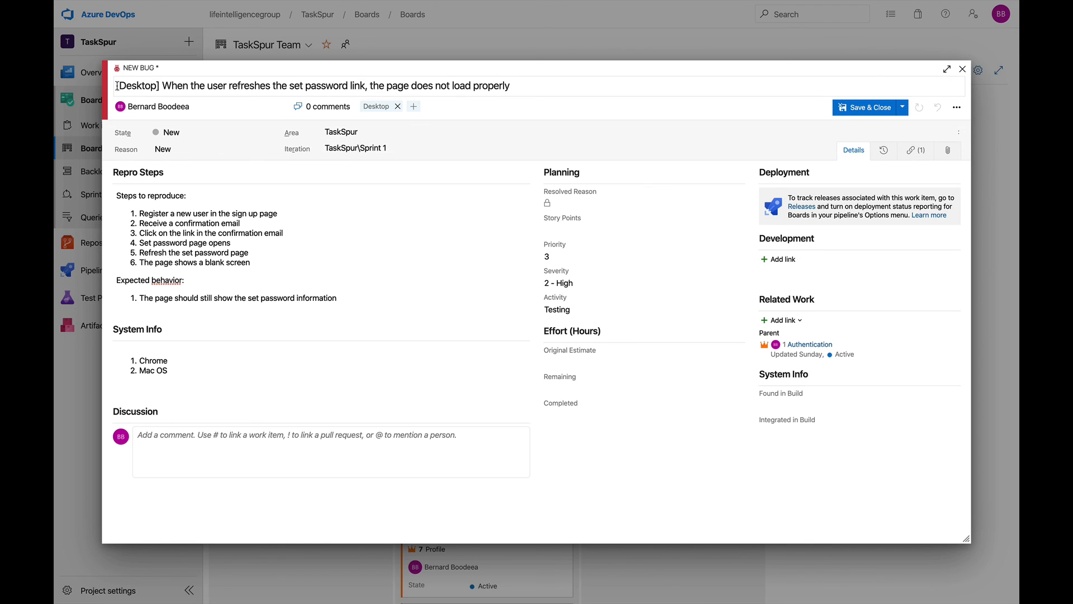
left_click_drag(116, 85, 160, 86)
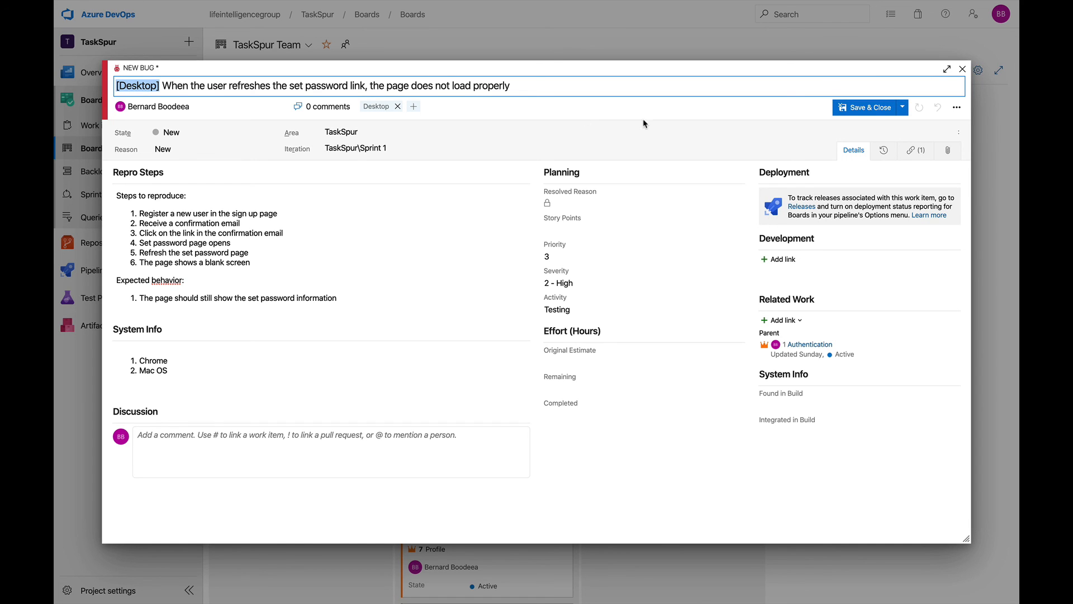
- Save the bug, reopen it from the Authentication epic's child items to check it, and close both work items
left_click(872, 112)
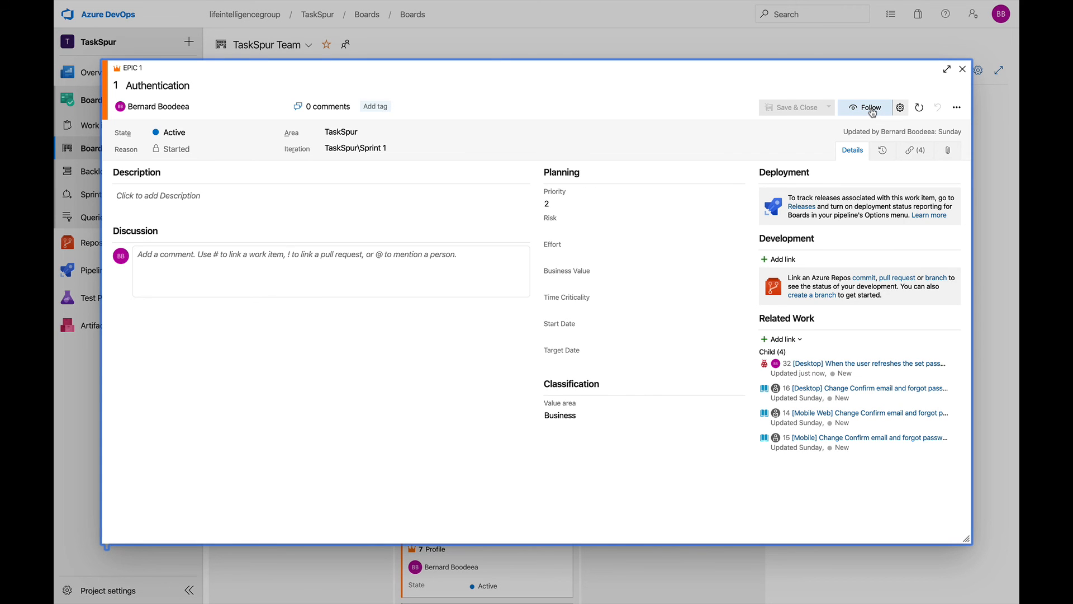
left_click(875, 368)
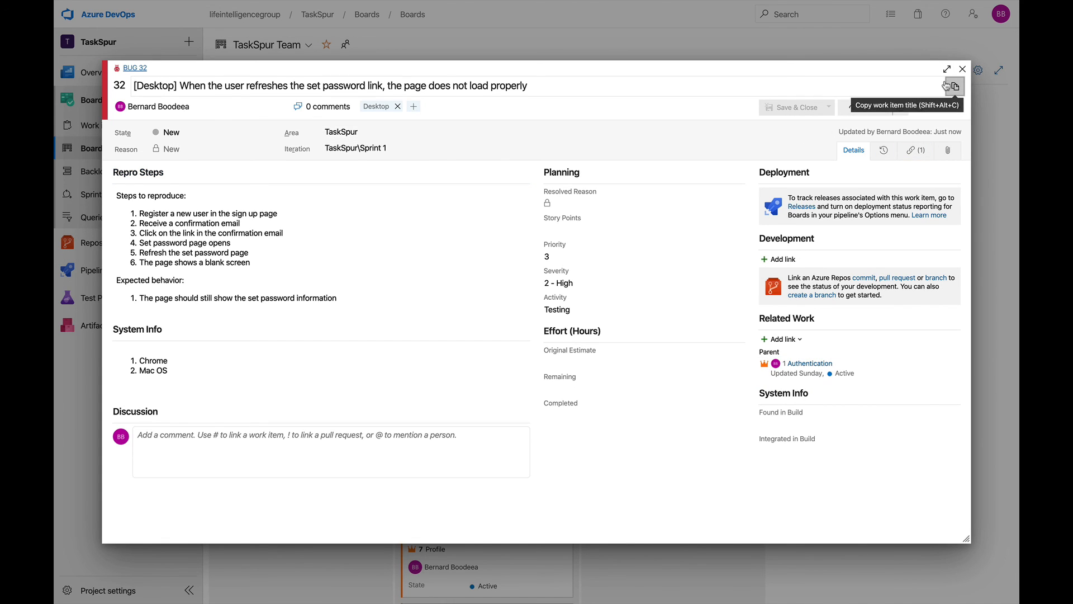
left_click(960, 73)
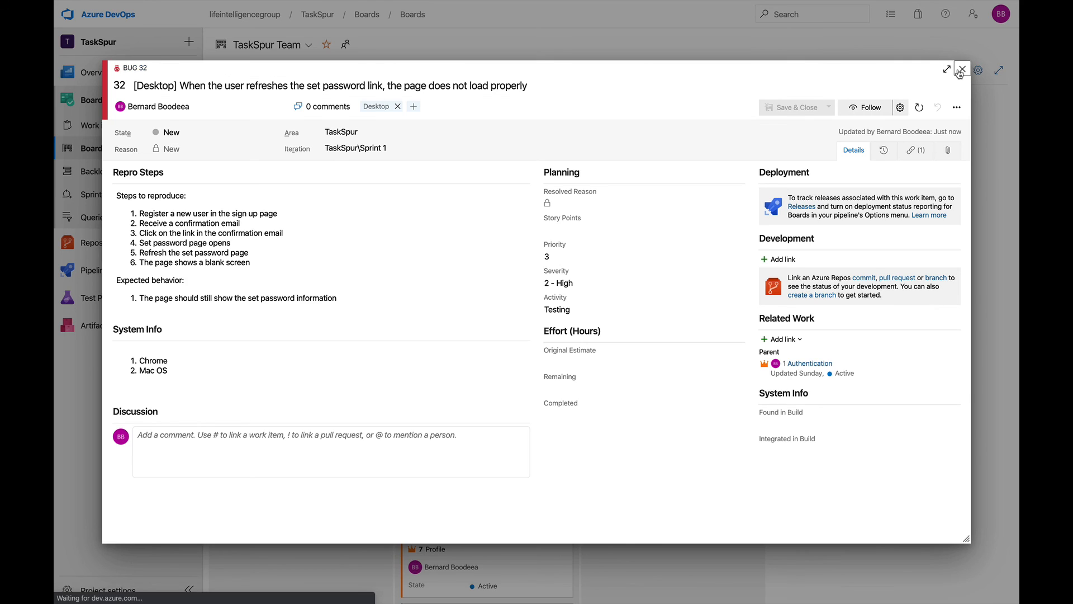
left_click(961, 71)
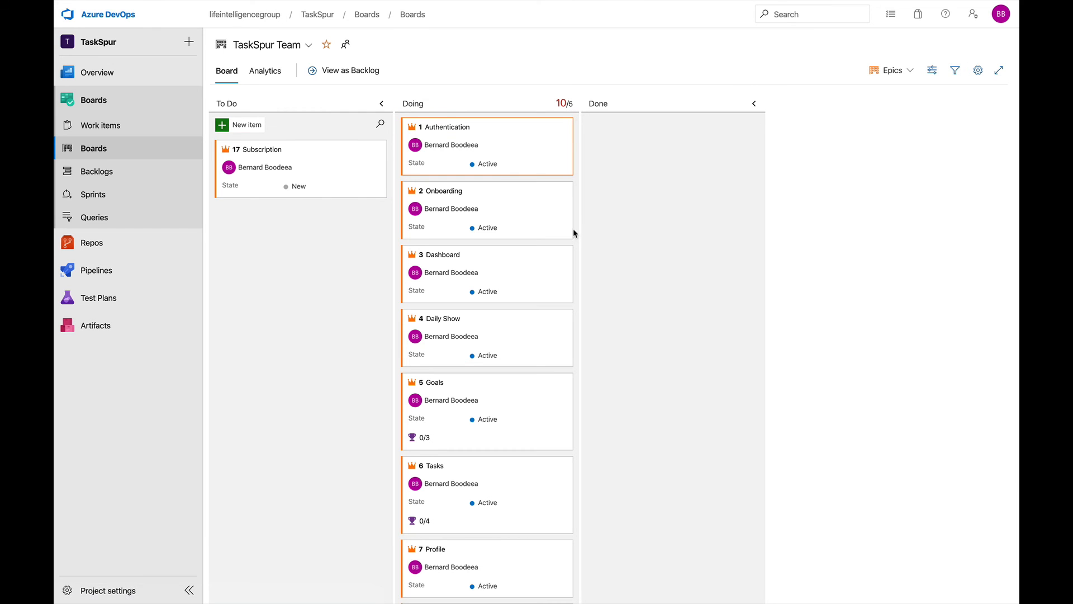
- Switch the board to the Stories level and look at the assignee choices for the set password link bug in To Do
left_click(910, 71)
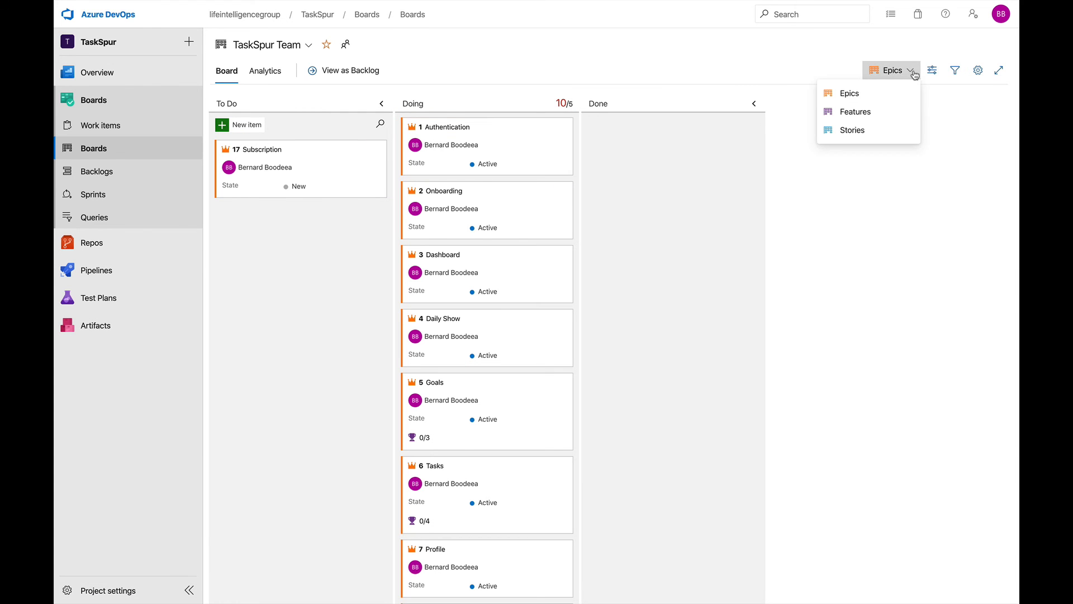
left_click(865, 131)
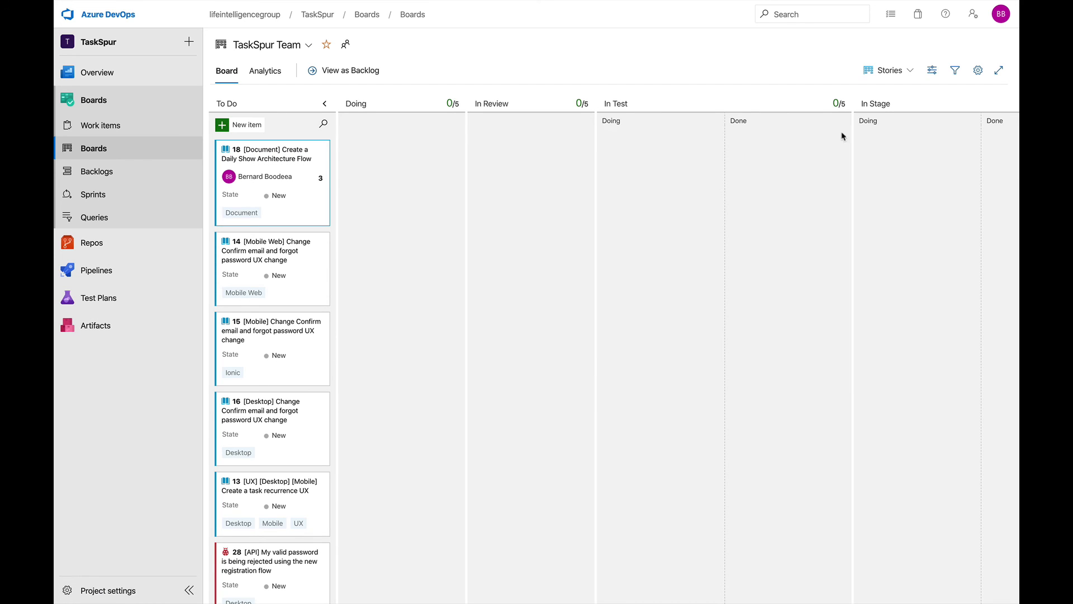
scroll(541, 232, "down", 6)
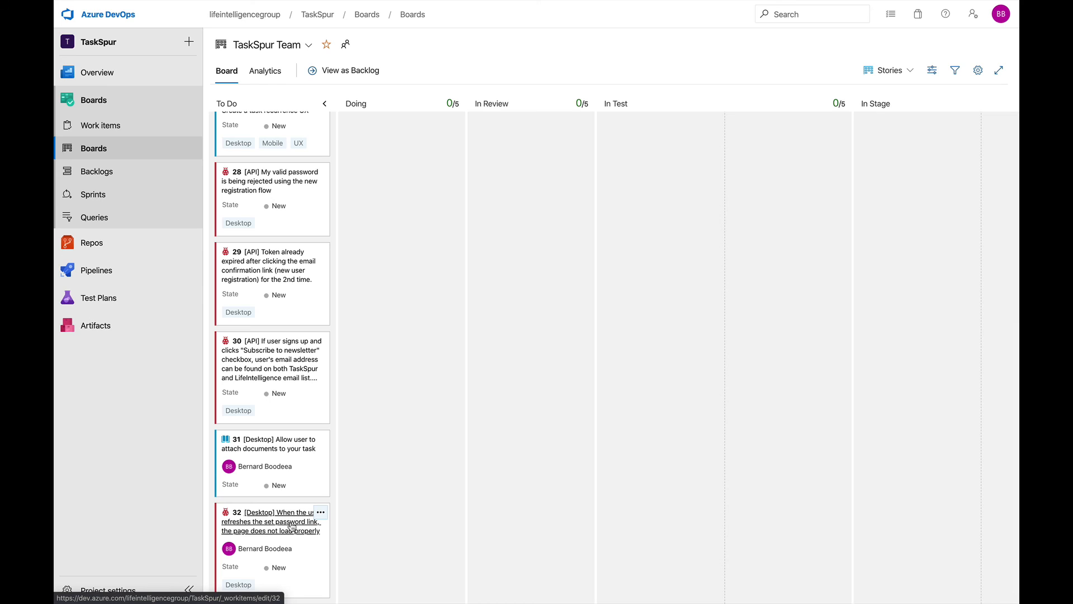
left_click(296, 551)
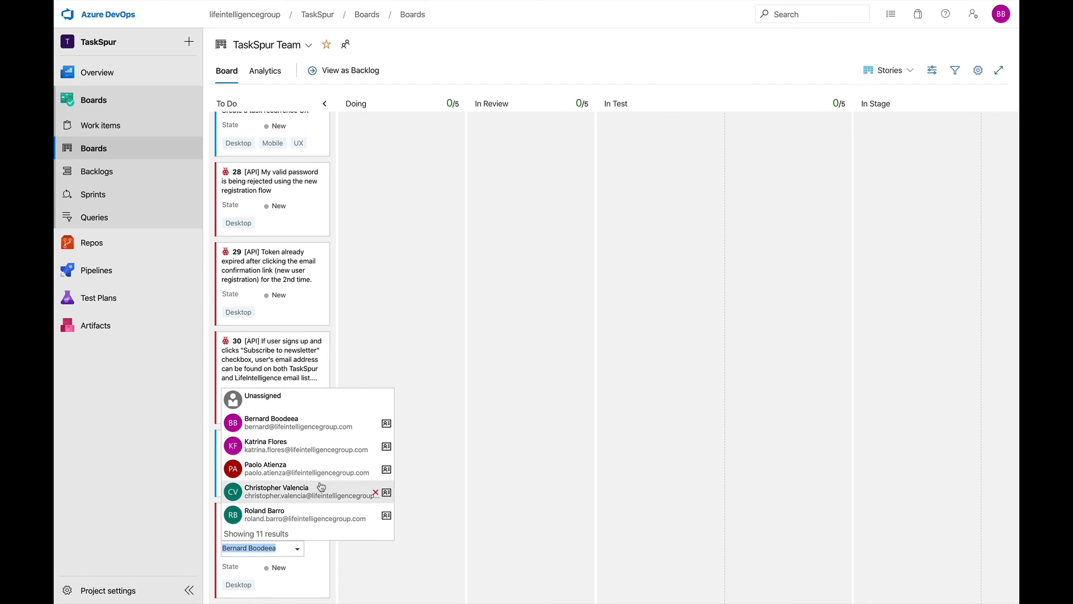
left_click(510, 434)
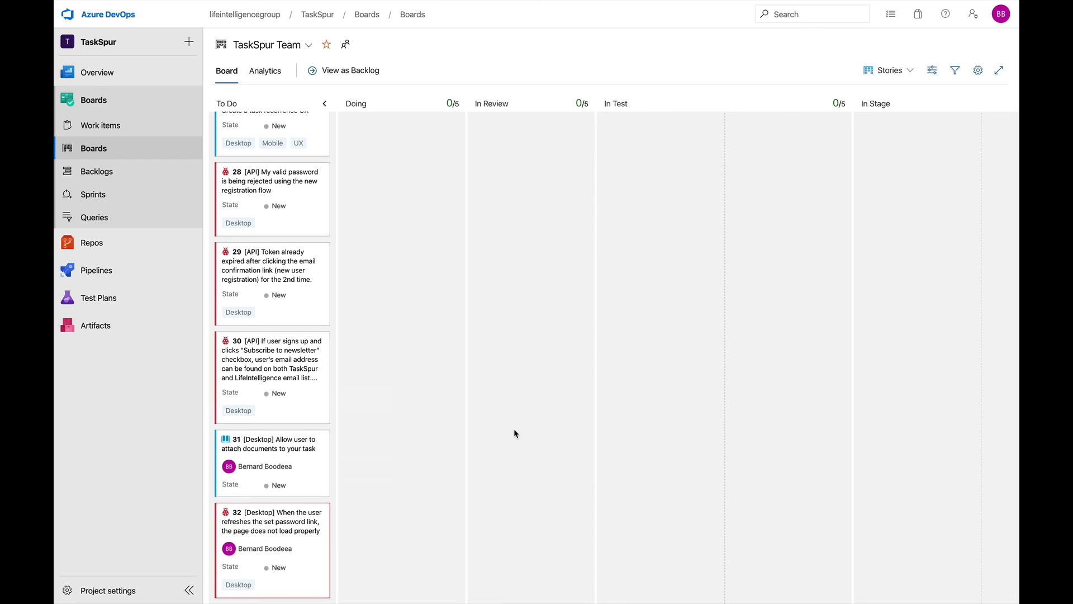